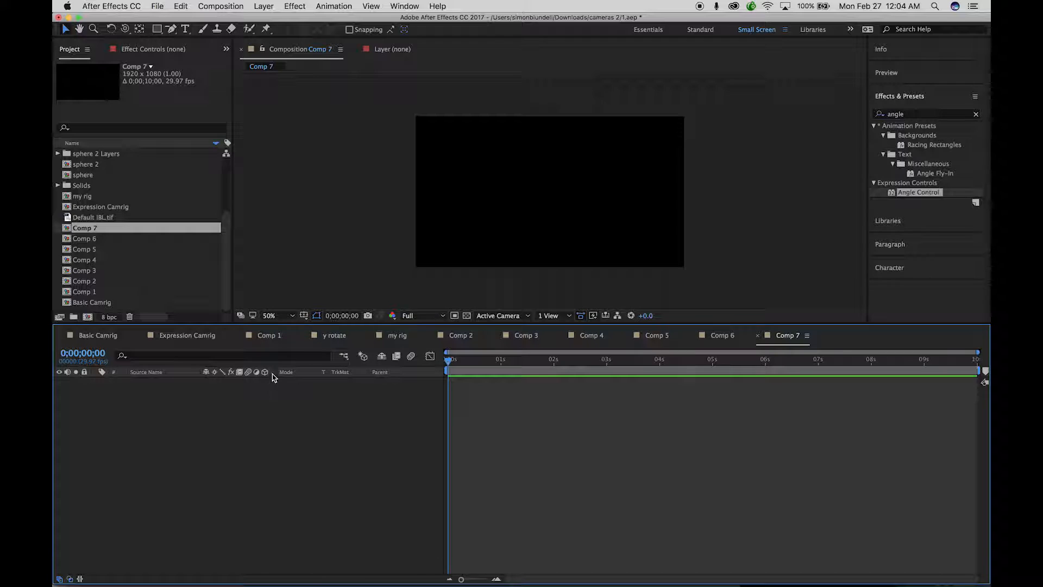
Step: Create a white text layer reading "MOTION" in the centre of the composition
left_click(185, 29)
left_click(491, 199)
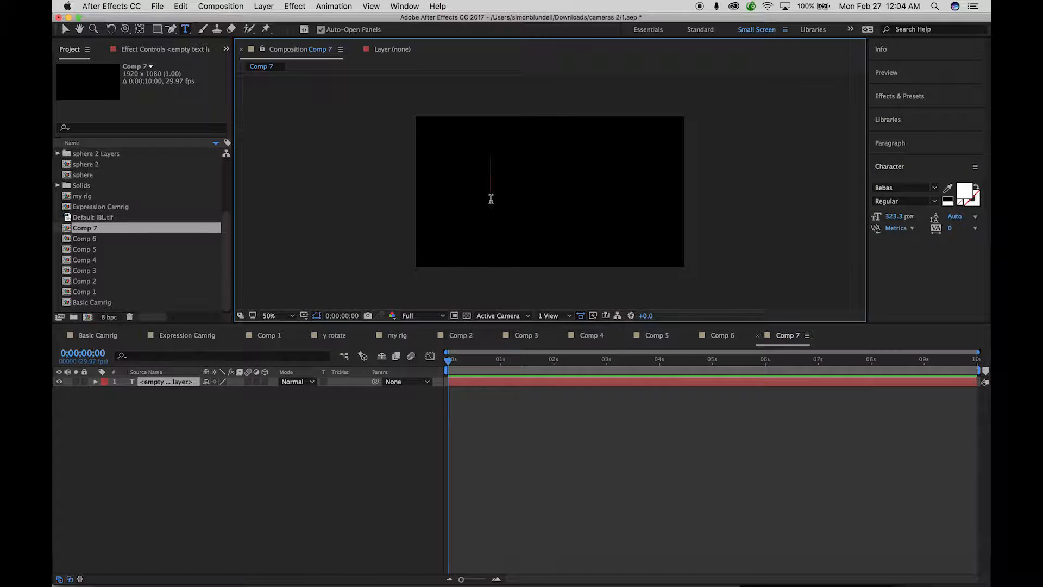
type("MOTION")
left_click(547, 209)
left_click(285, 449)
left_click(180, 381)
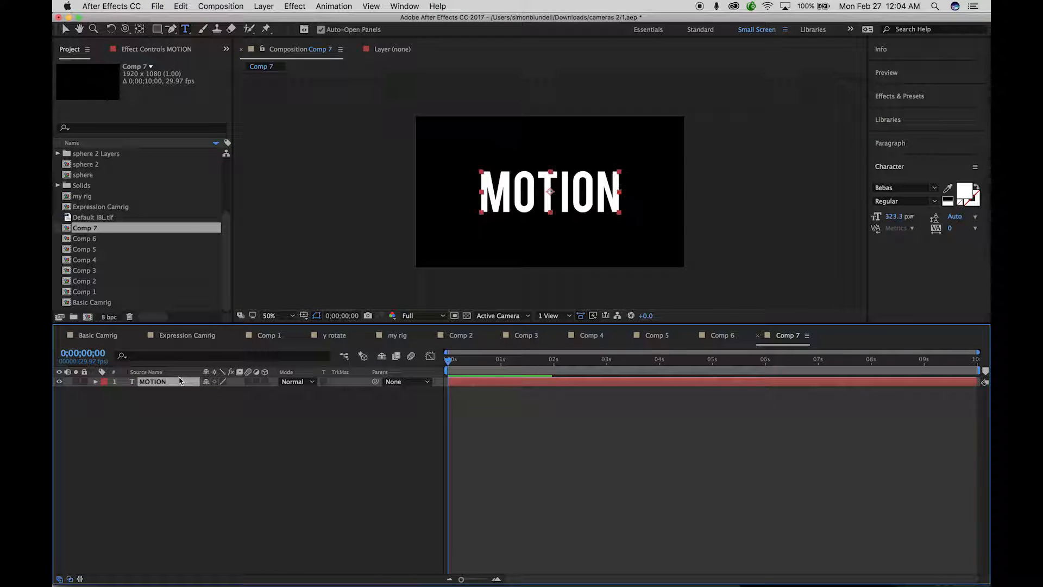
left_click(168, 485)
Step: Add a two-node camera with the 15mm preset to the composition
left_click(263, 6)
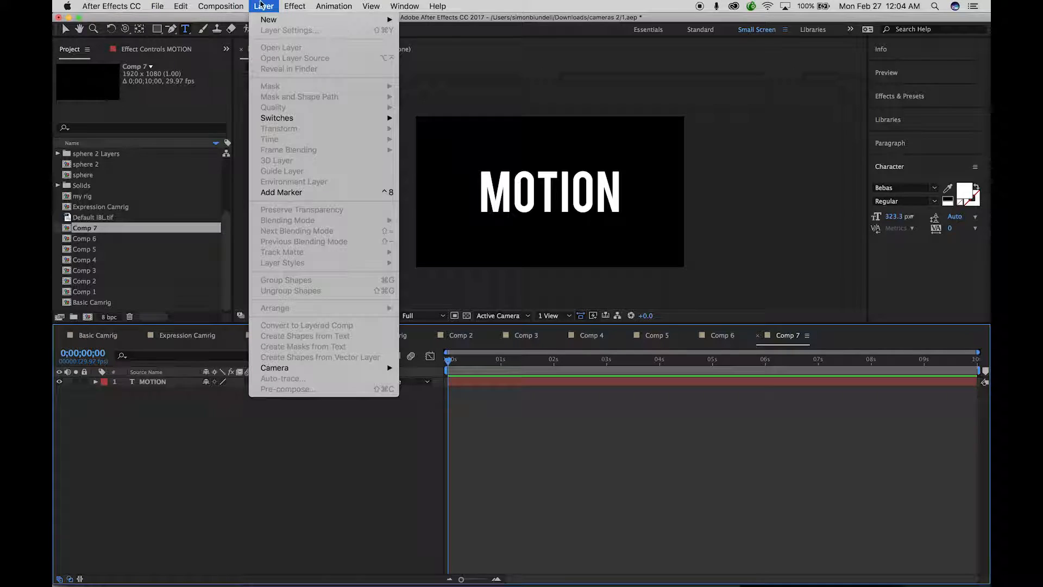
mouse_move(304, 20)
left_click(413, 56)
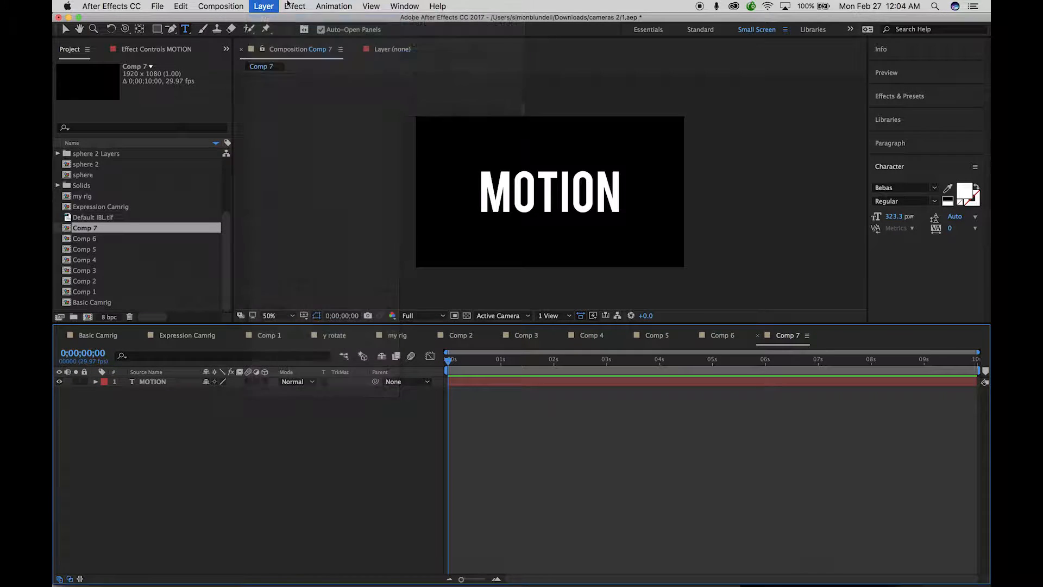
left_click(265, 124)
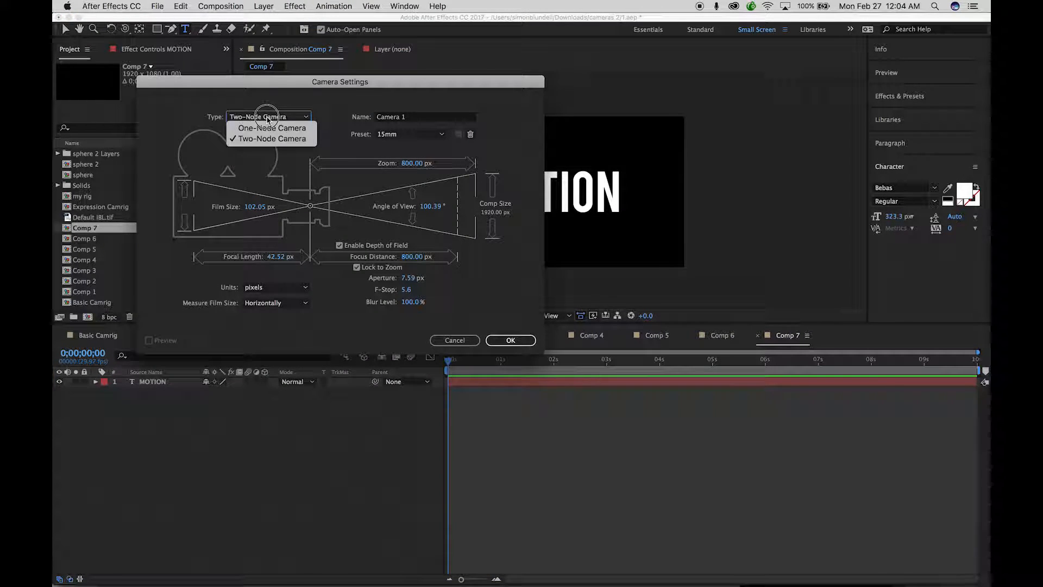
left_click(261, 136)
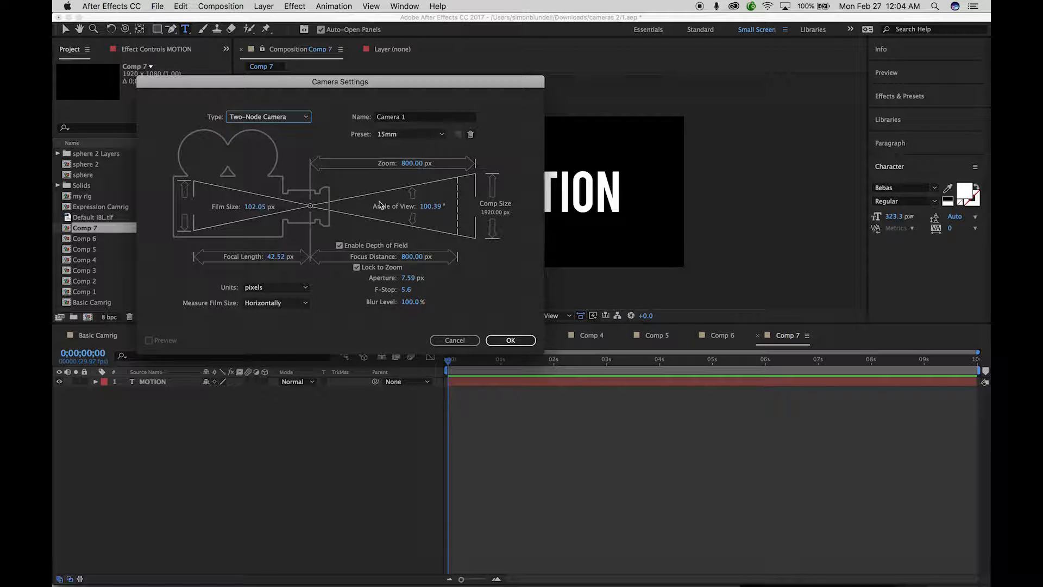
left_click(510, 339)
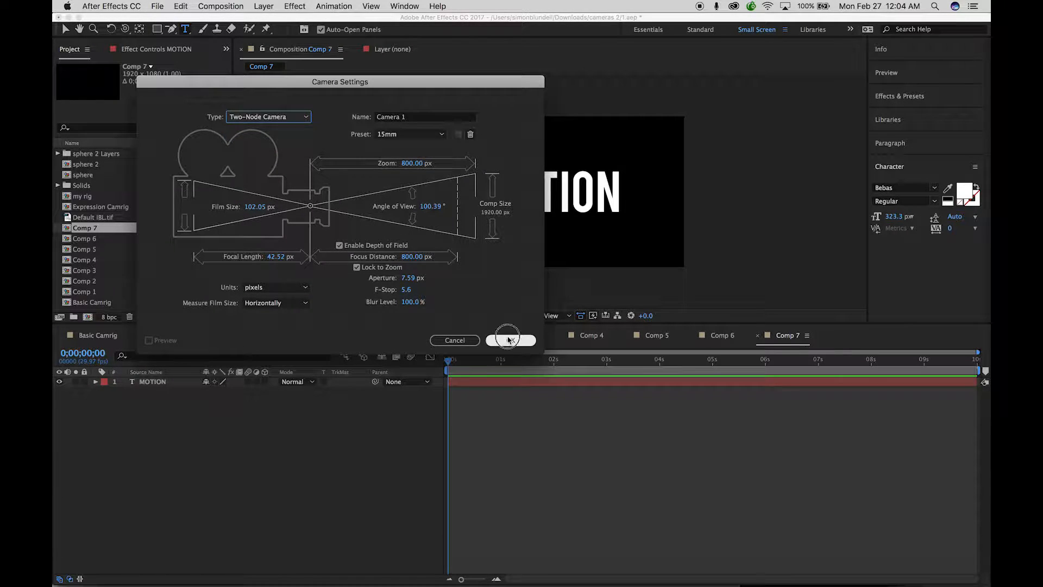
Step: Add a null object to the composition
left_click(220, 6)
mouse_move(266, 5)
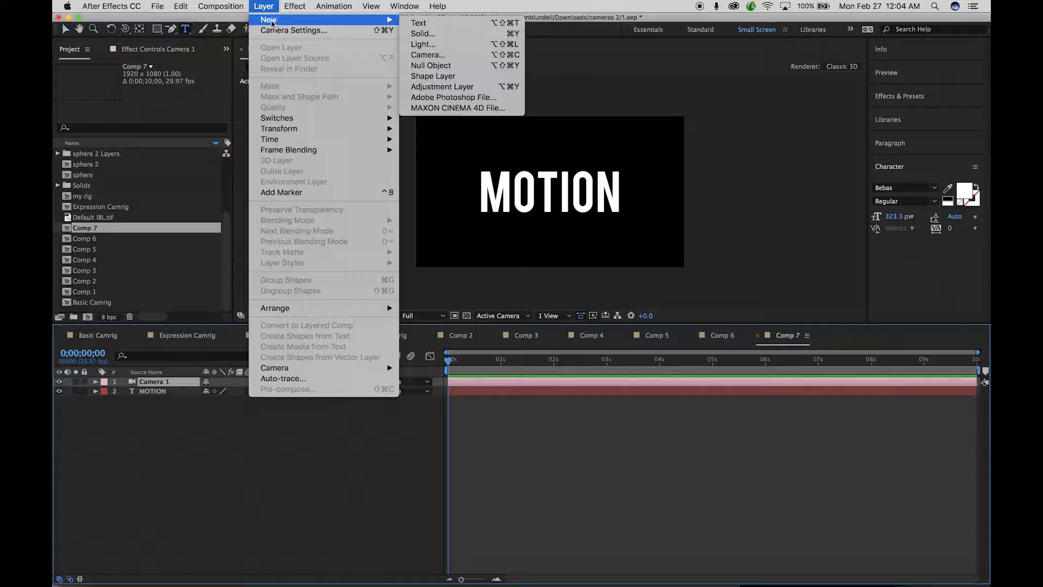
left_click(433, 67)
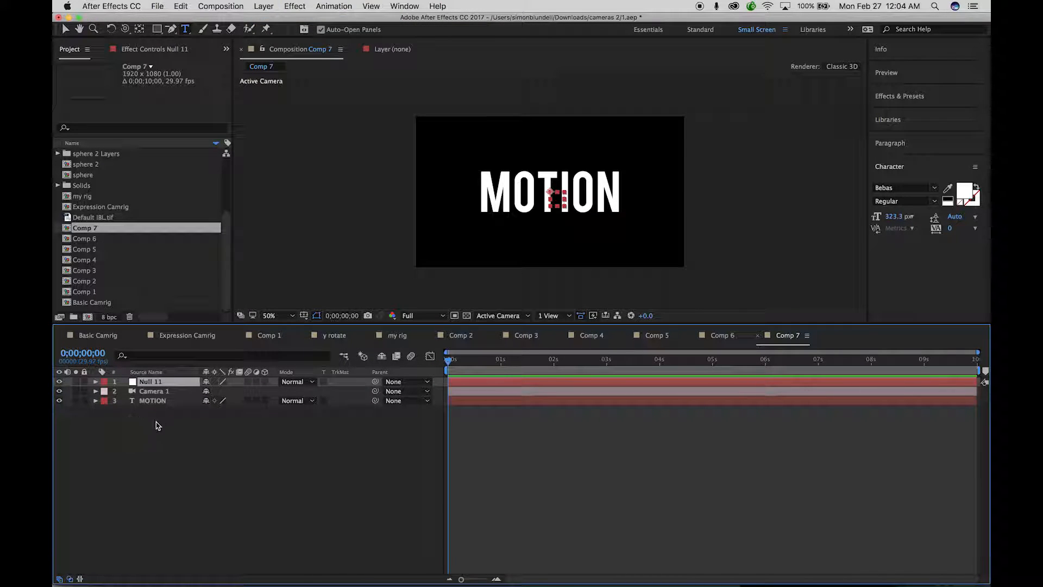
Step: Turn the MOTION text layer and the null into 3D layers
left_click(265, 401)
key("Caps_Lock")
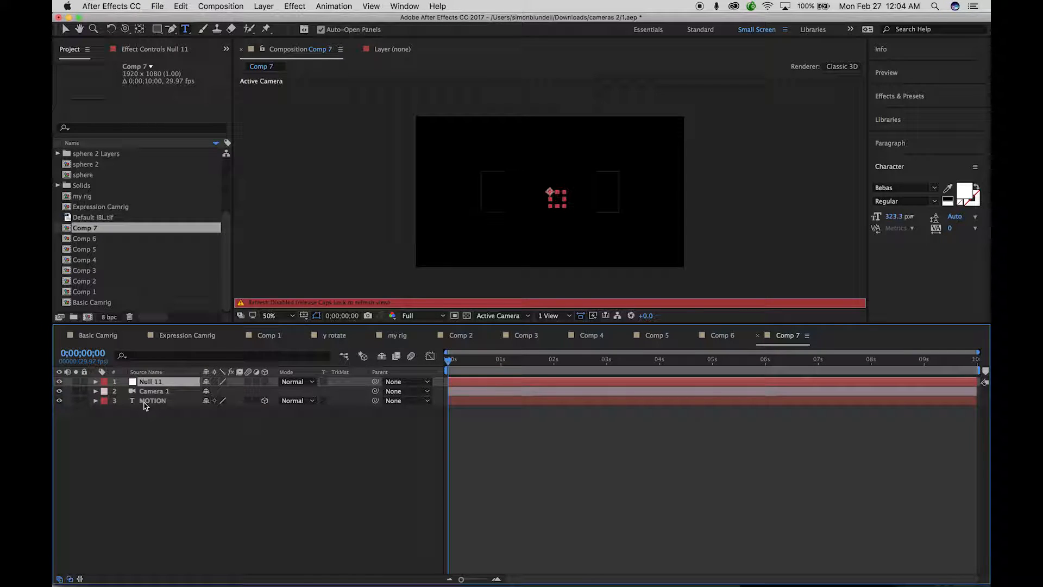
key("Caps_Lock")
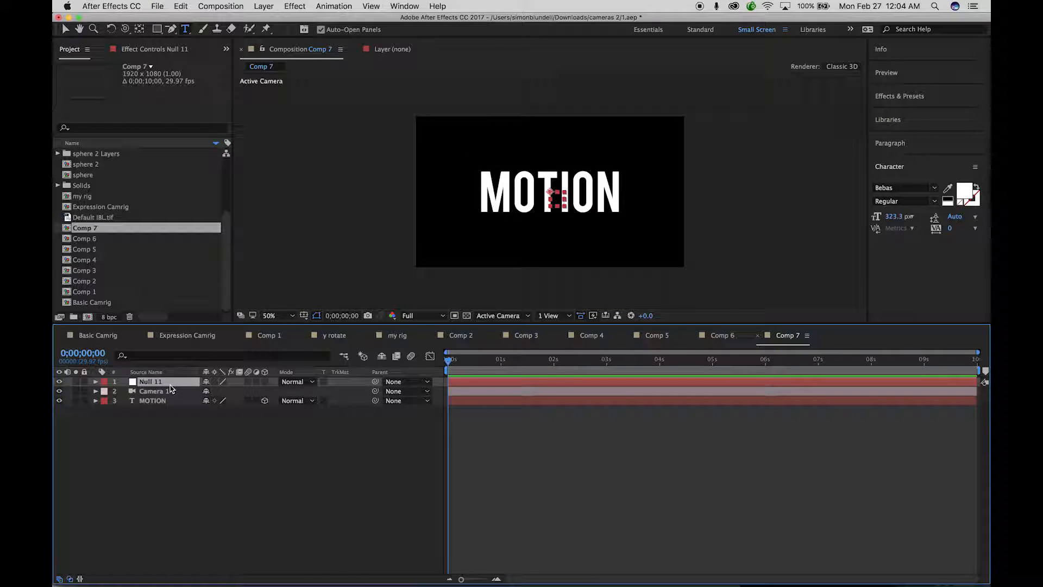
left_click(264, 381)
Step: Reveal the null's Position property and the camera's Transform properties in the timeline
left_click(97, 391)
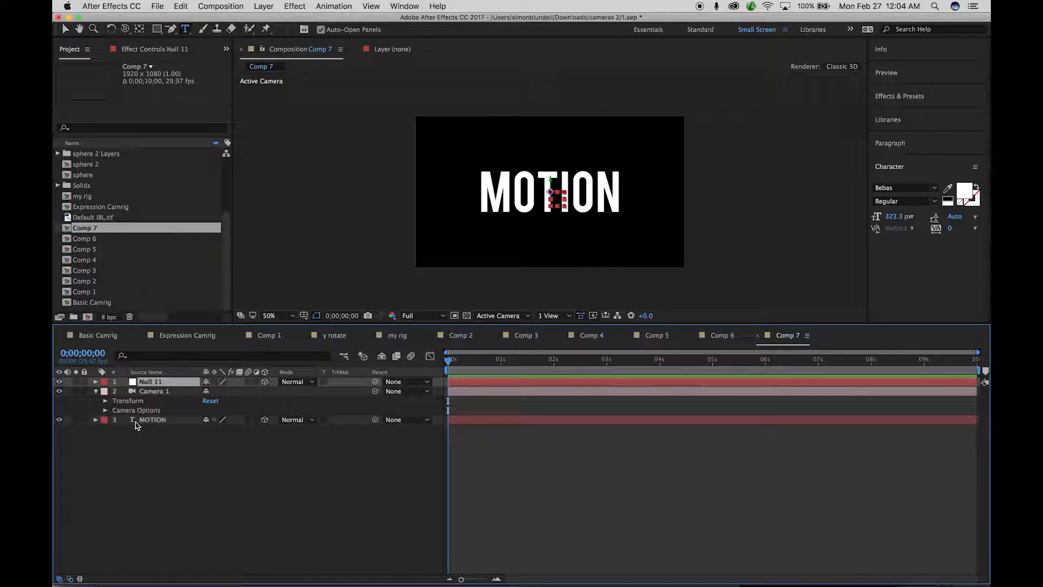
left_click(96, 381)
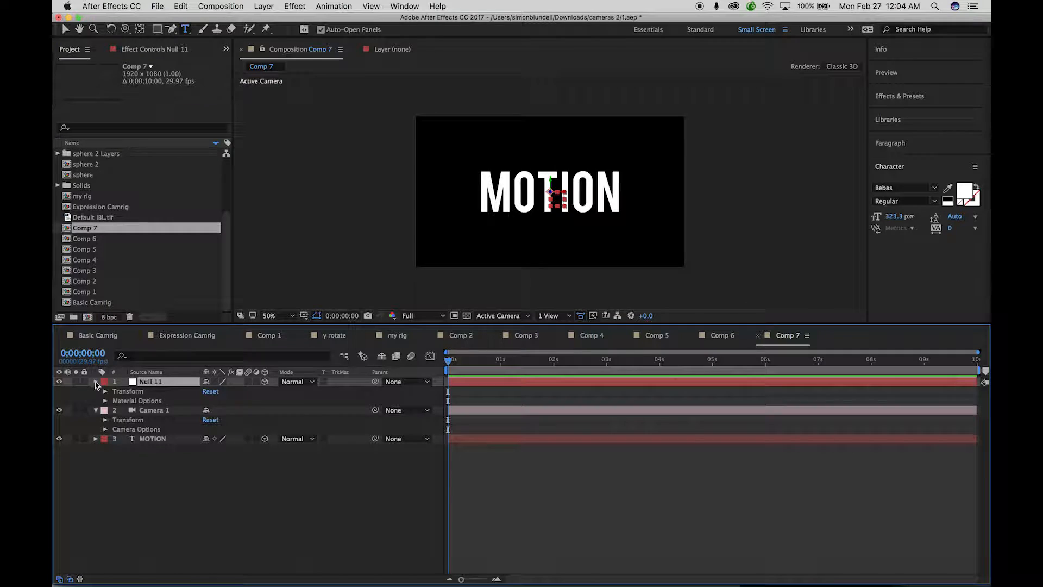
left_click(97, 382)
key("p")
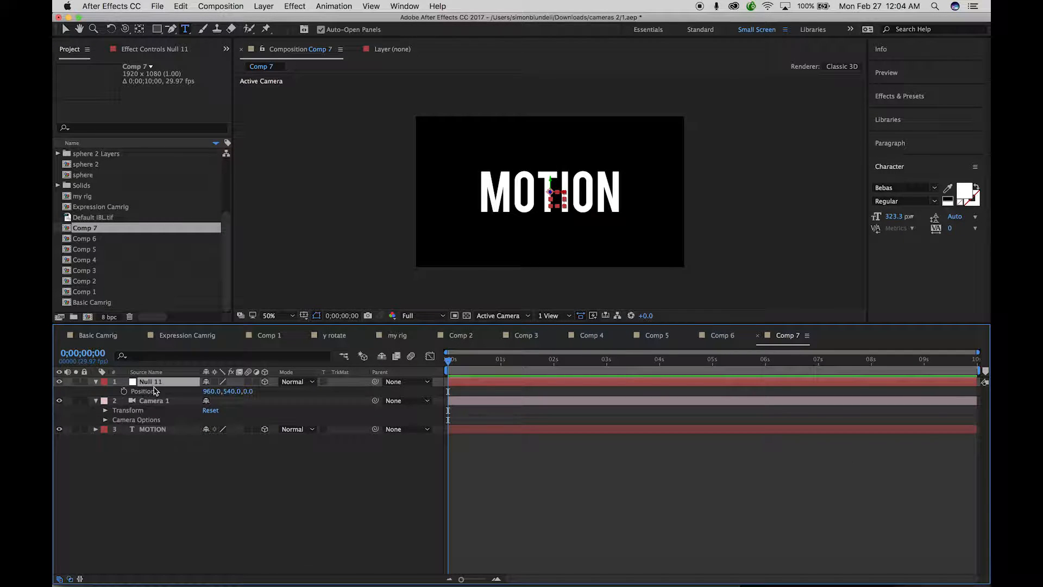
left_click(106, 412)
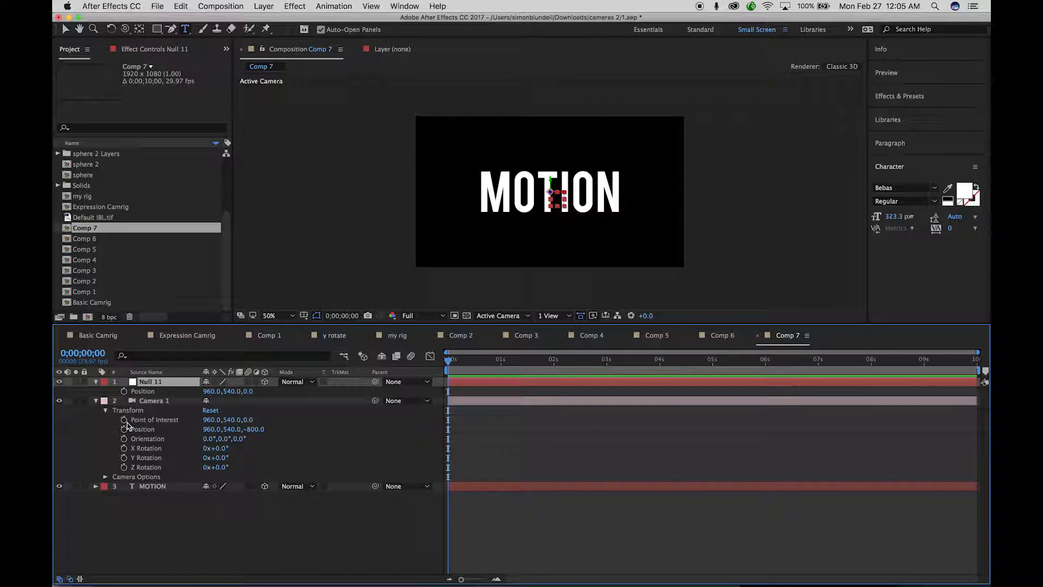
Step: Add an expression to the camera's Point of Interest using the two-line CAMERA PT OF INTEREST code copied from Notes, and enlarge the expression field
left_click(124, 420, "alt")
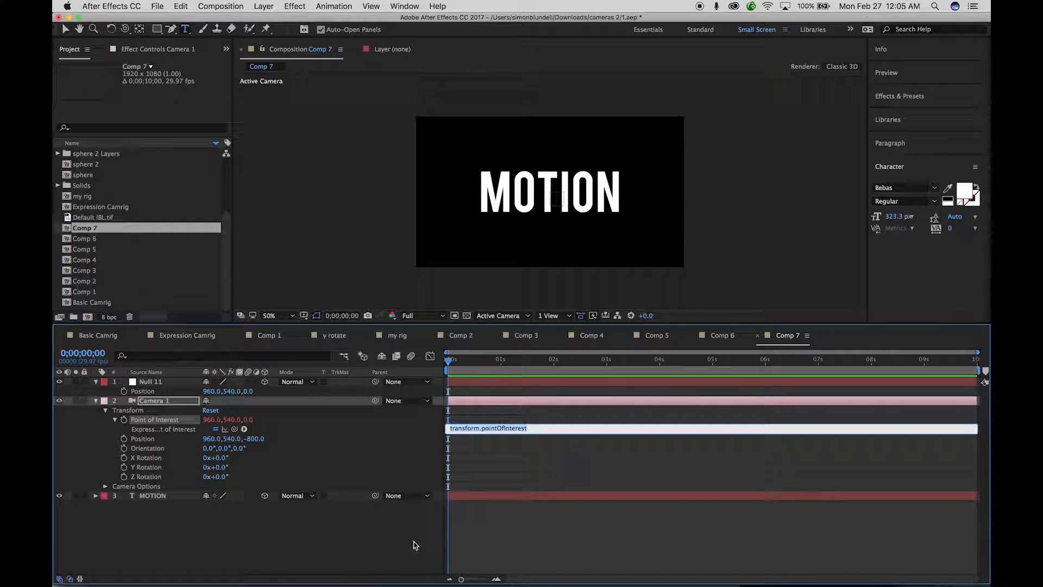
mouse_move(549, 578)
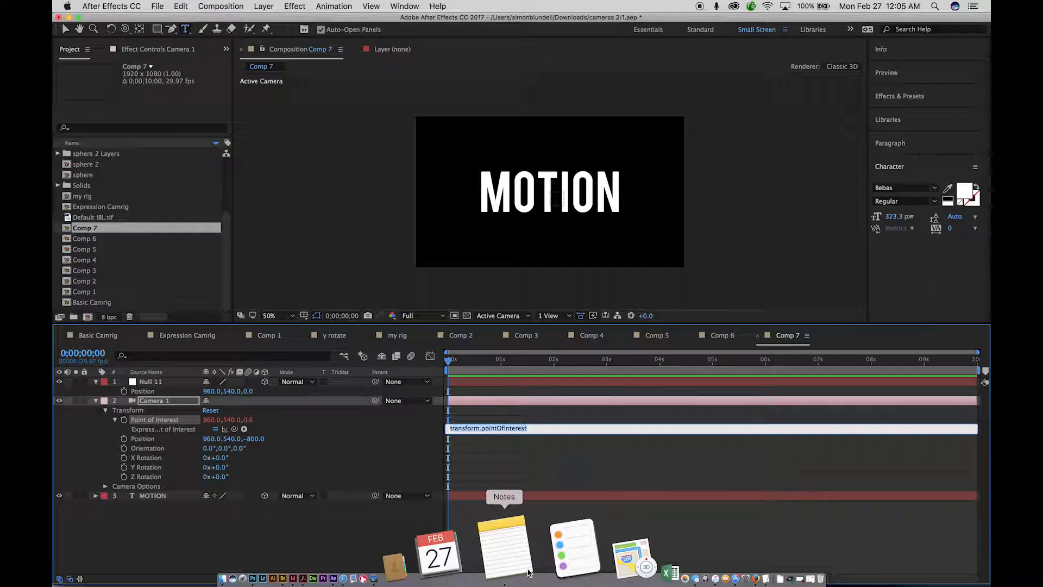
left_click(500, 576)
left_click_drag(692, 74, 604, 65)
key("super+c")
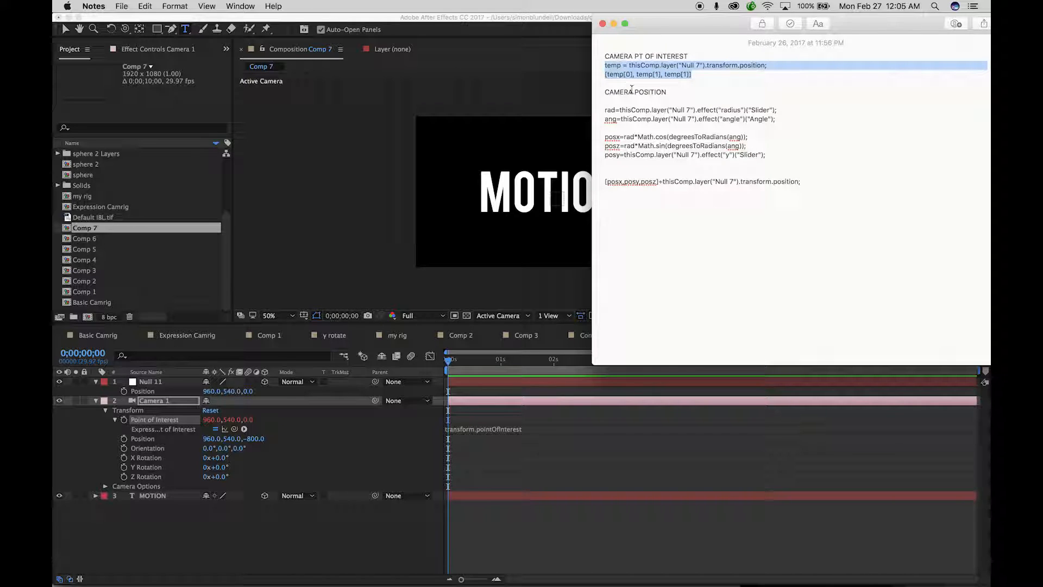
left_click(374, 373)
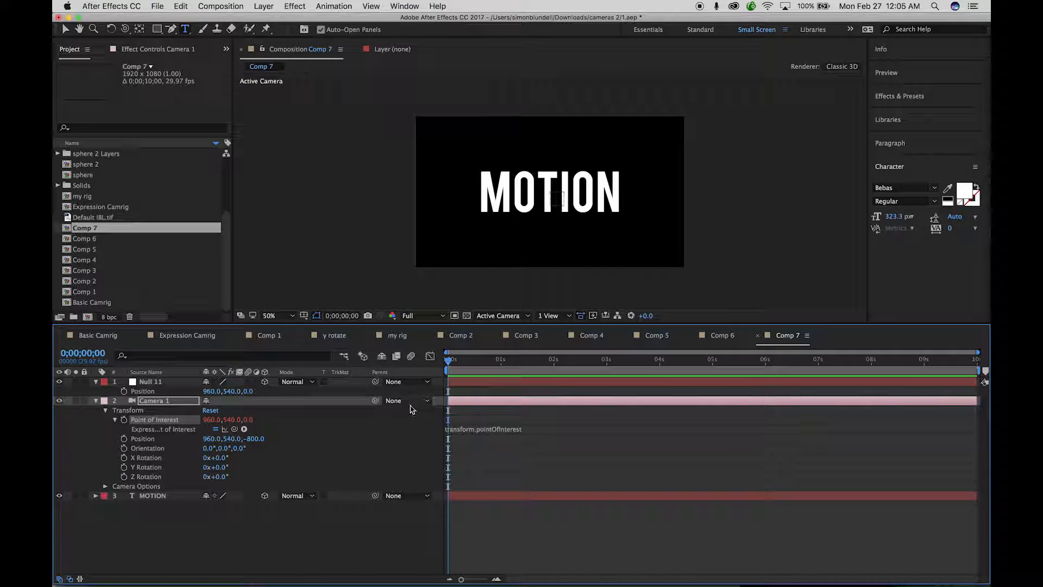
left_click(502, 431)
key("super+v")
left_click(546, 443)
left_click_drag(605, 433, 604, 473)
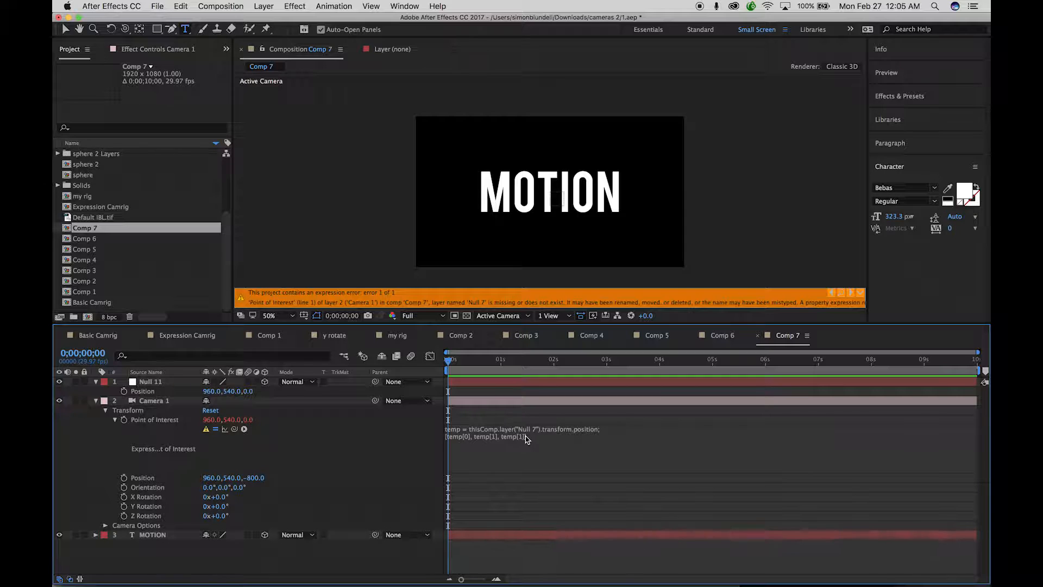
Step: Change the layer reference in the Point of Interest expression to "Null 11", then collapse the expression
left_click(526, 438)
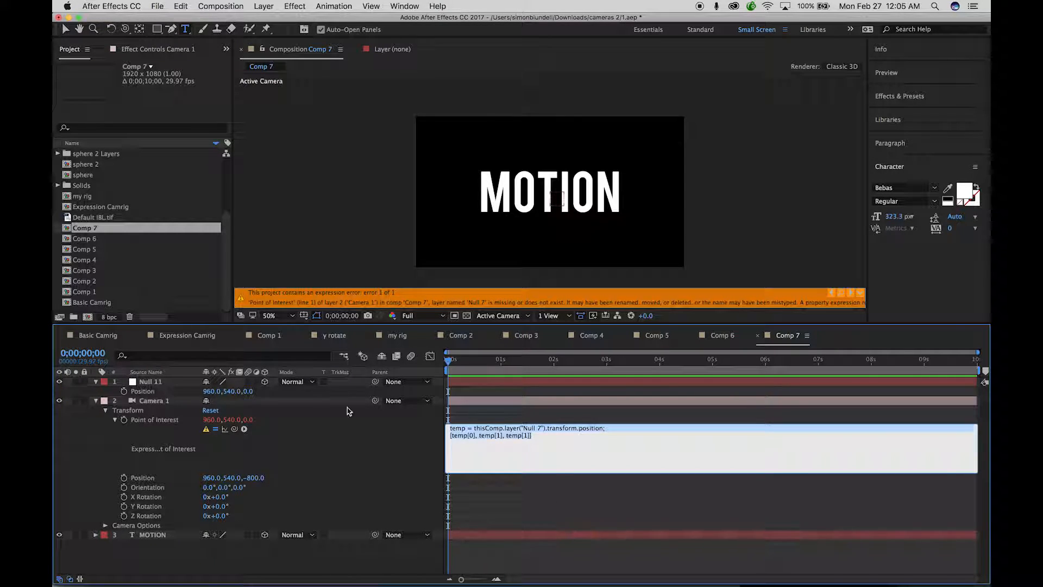
left_click(532, 428)
key("Right")
key("Right")
key("BackSpace")
type("11")
left_click(577, 502)
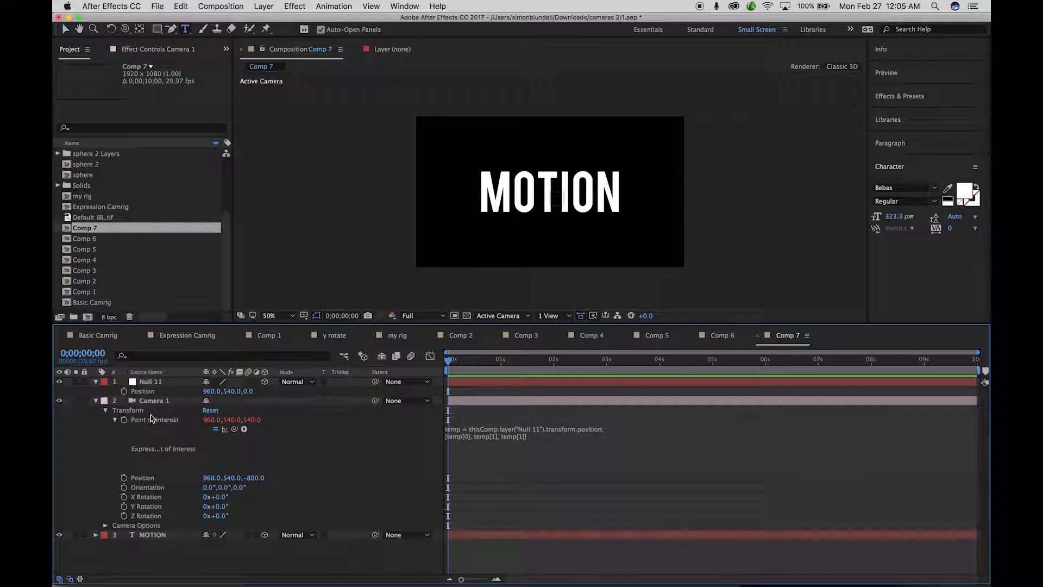
left_click(106, 410)
left_click(106, 412)
left_click(114, 420)
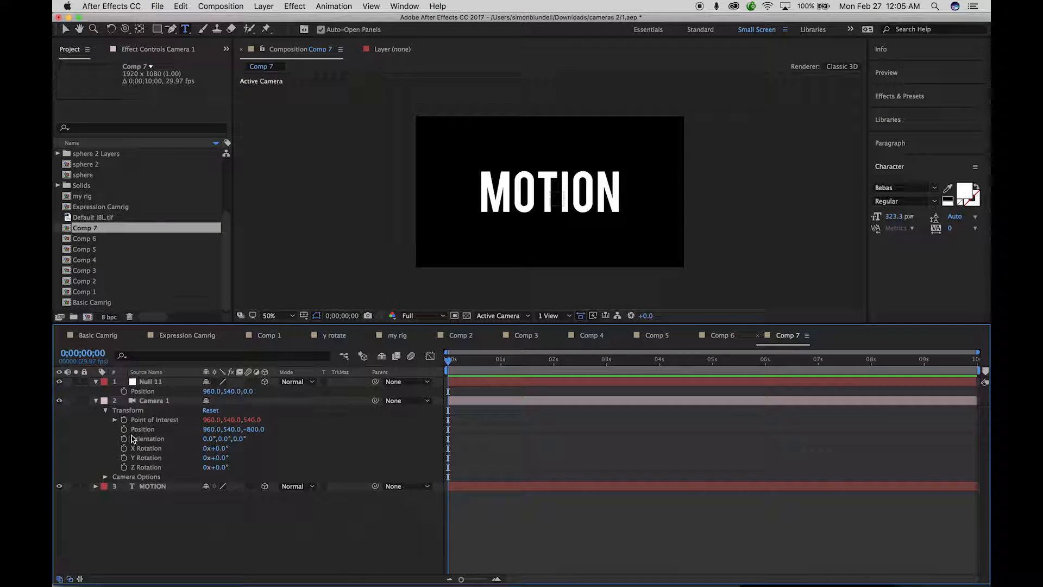
Step: Find the Angle Control effect and apply it to the null layer
left_click(147, 382)
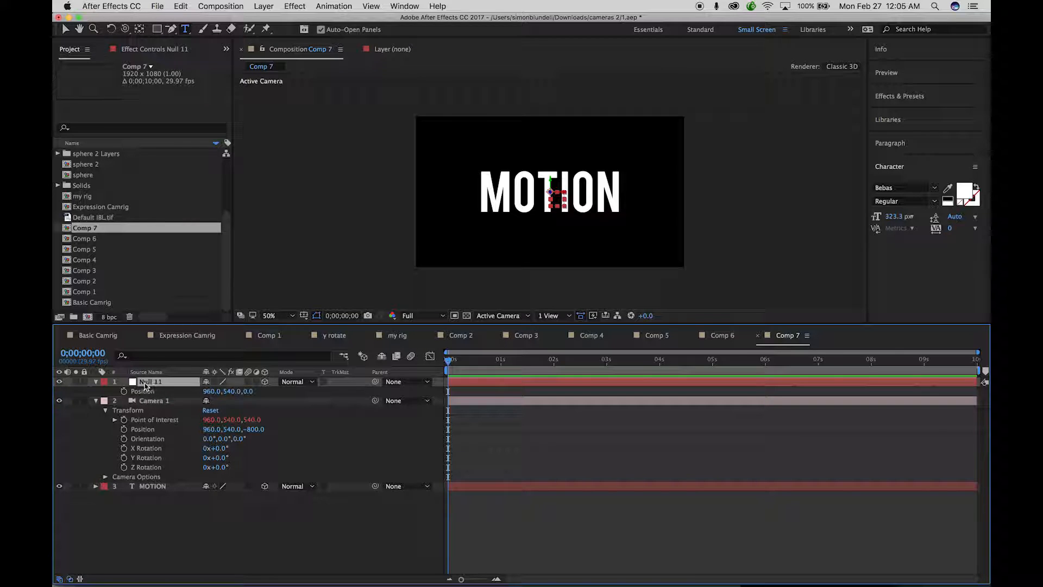
left_click(890, 98)
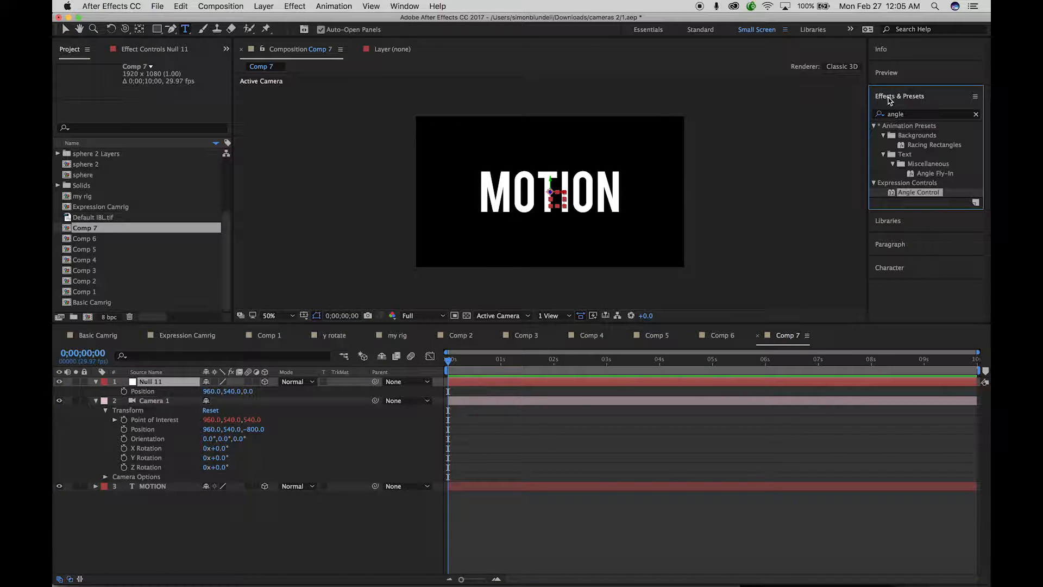
left_click(907, 116)
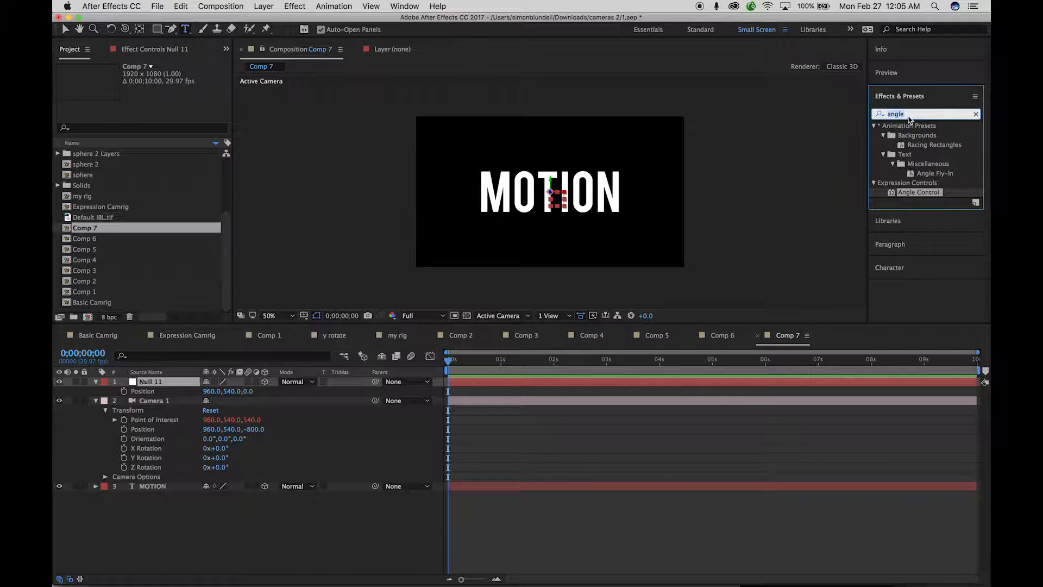
type("angl")
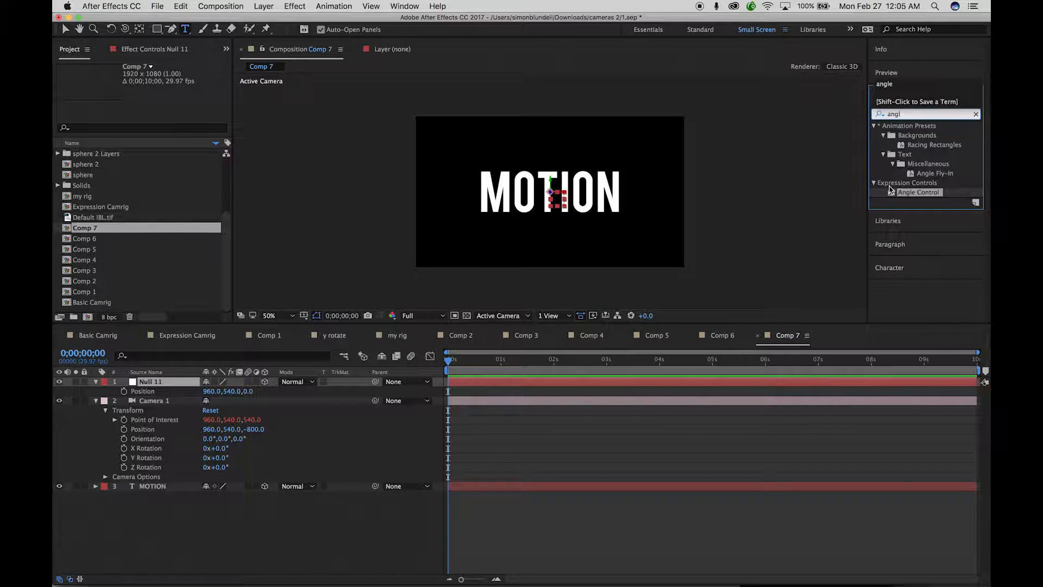
double_click(891, 194)
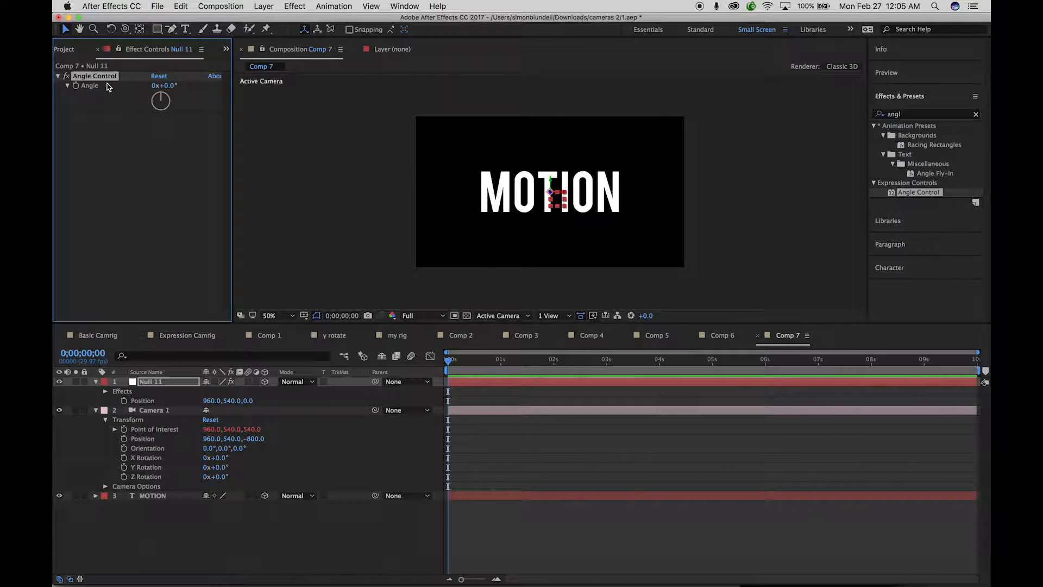
Step: Rename the null's Angle Control effect to "angle"
left_click(108, 137)
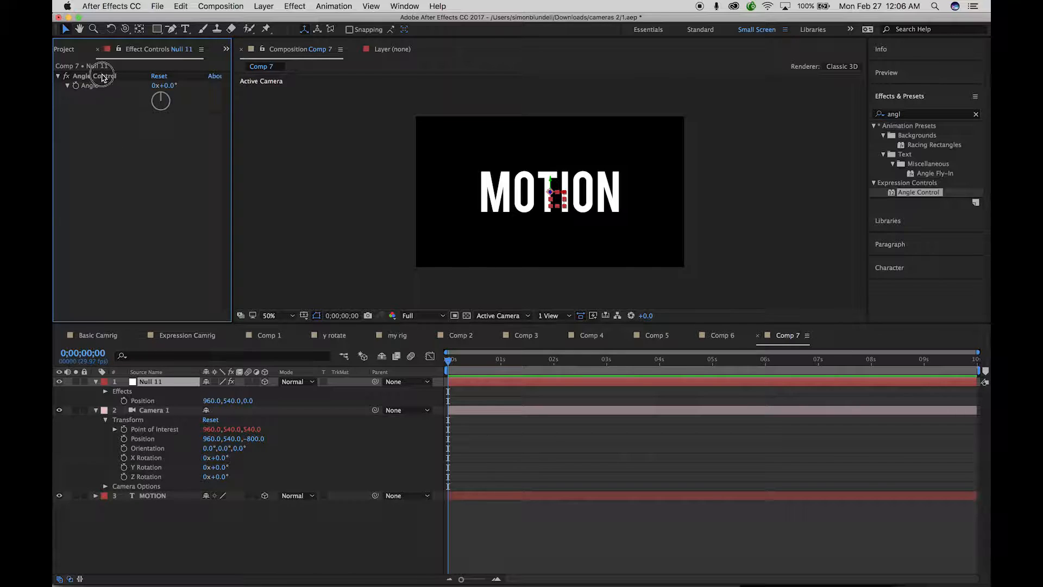
left_click(102, 76)
key("Return")
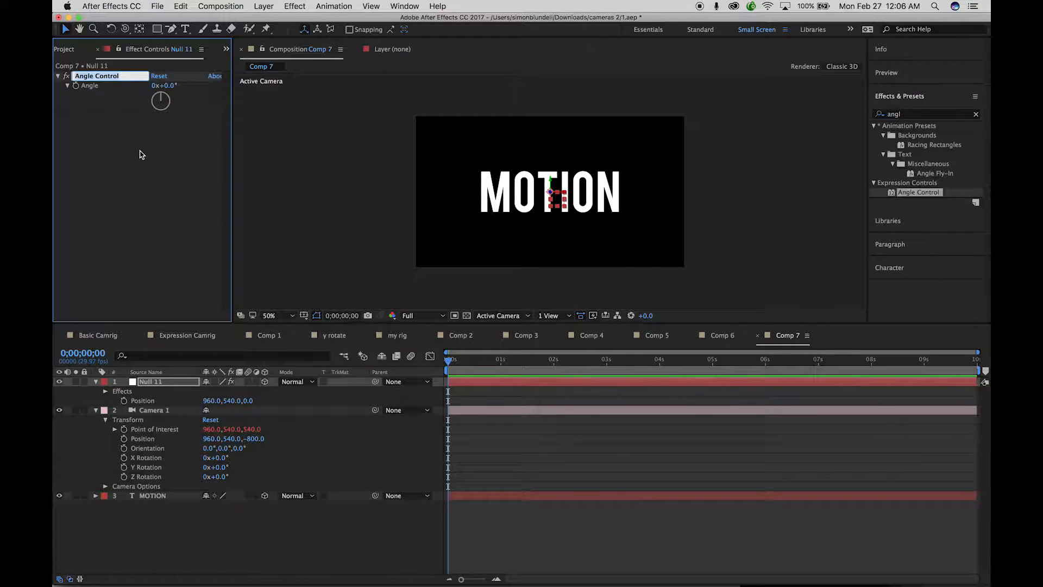
type("angle")
key("Return")
Step: Search the effects for "slider" and apply Slider Control to the null layer
left_click(912, 120)
type("s")
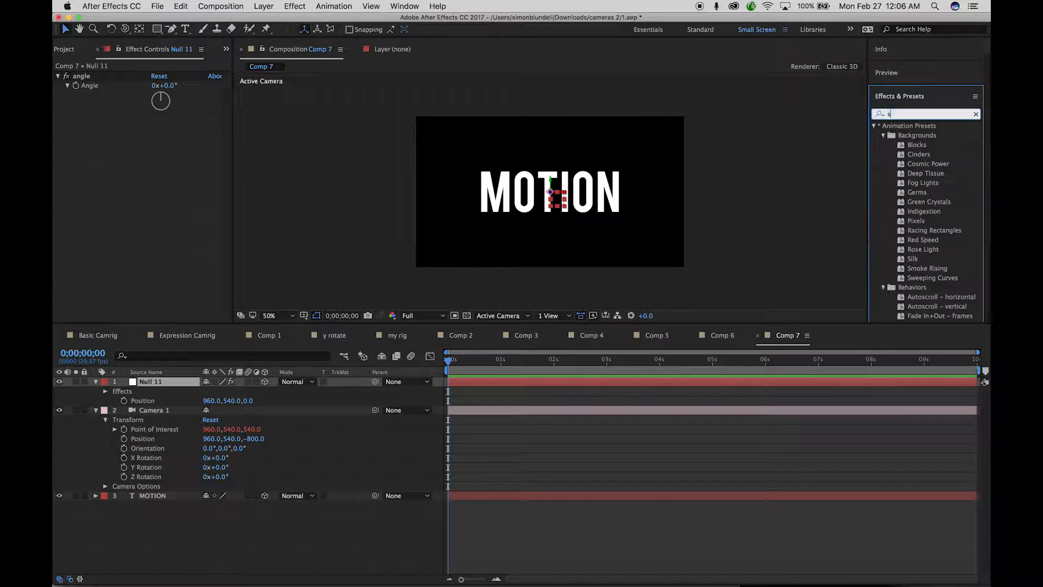
type("lode")
key("BackSpace")
key("BackSpace")
key("BackSpace")
type("id")
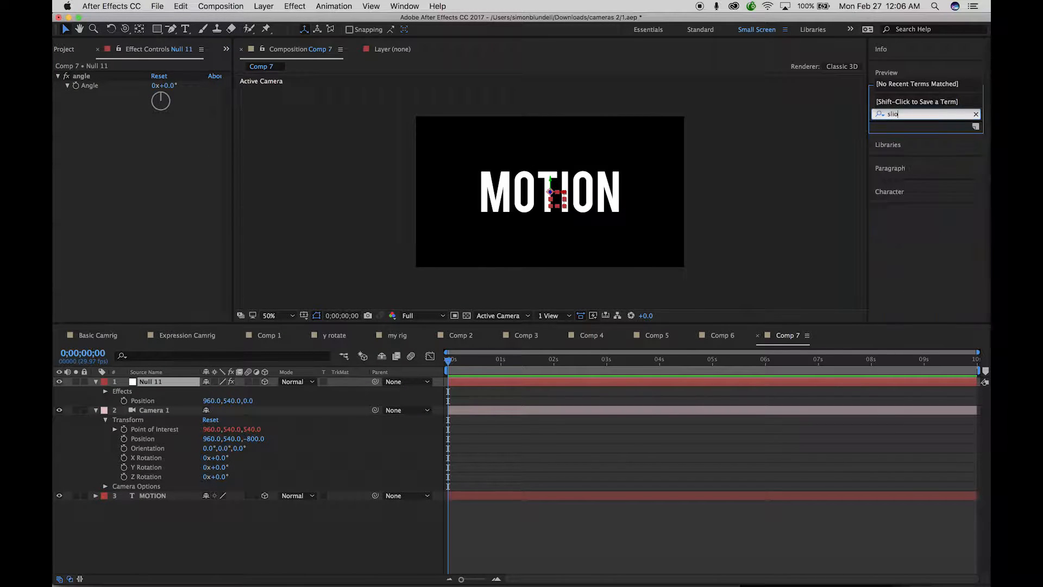
key("BackSpace")
key("BackSpace")
key("BackSpace")
type("der")
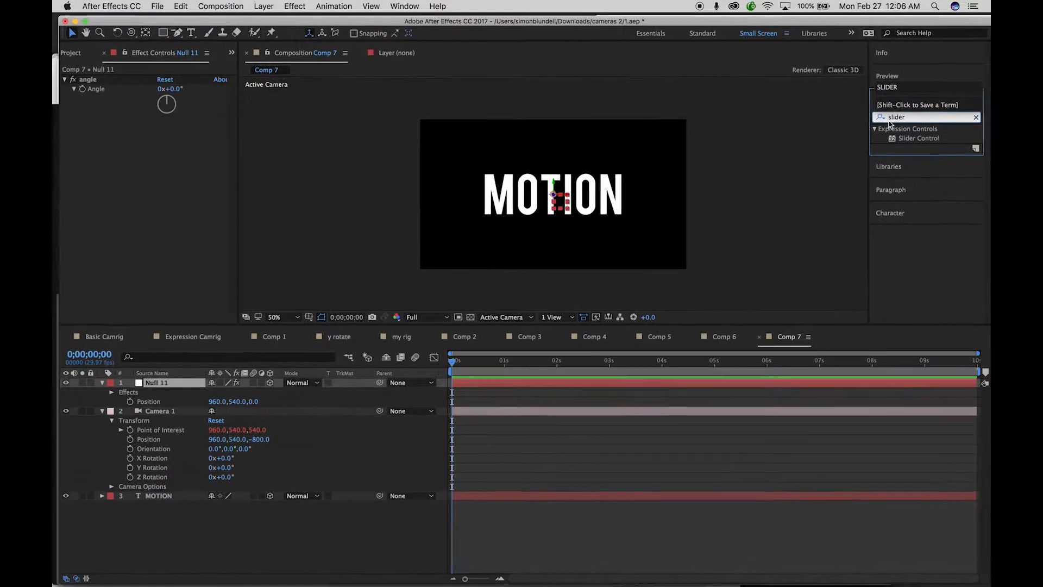
left_click(907, 176)
left_click(899, 97)
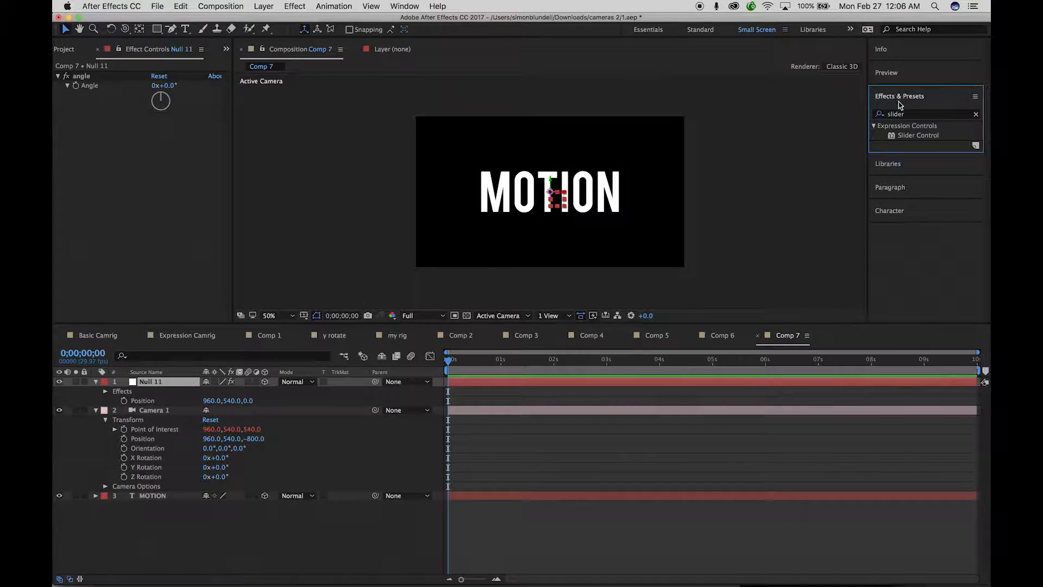
double_click(891, 137)
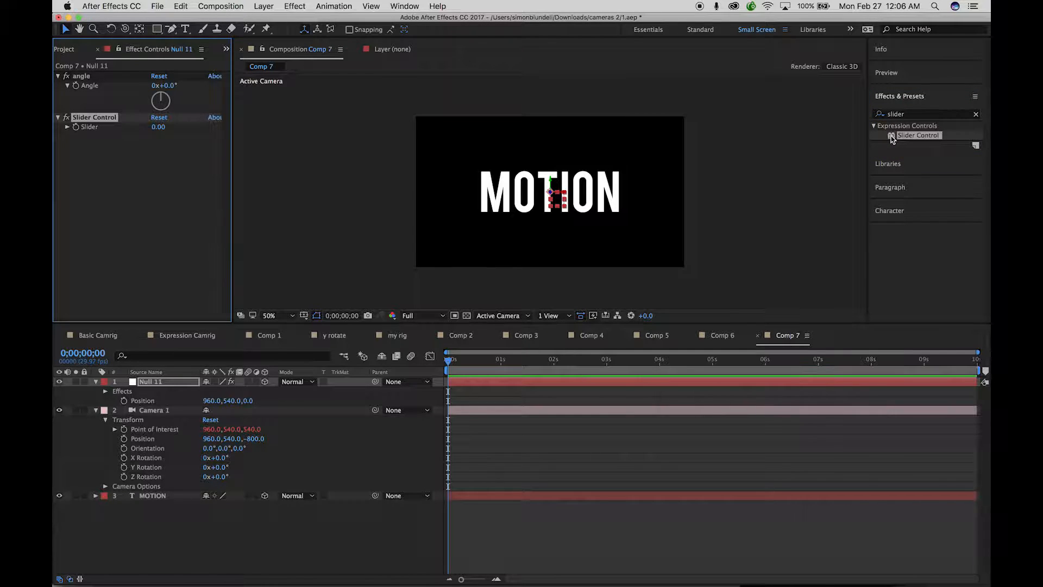
Step: Apply a second Slider Control to the null and rename the first slider effect to "radius"
double_click(891, 136)
left_click(98, 119)
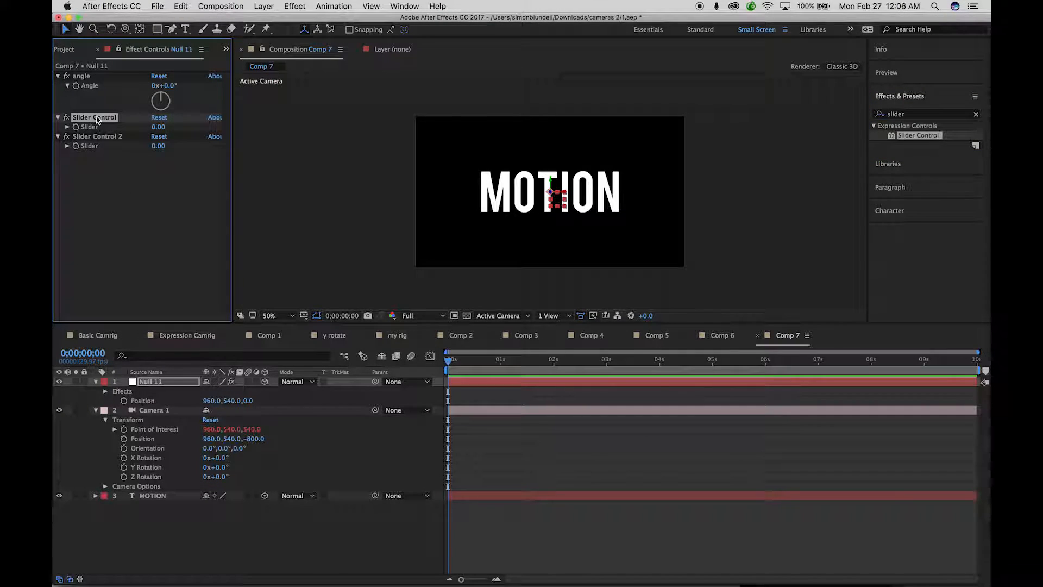
key("Return")
type("radius")
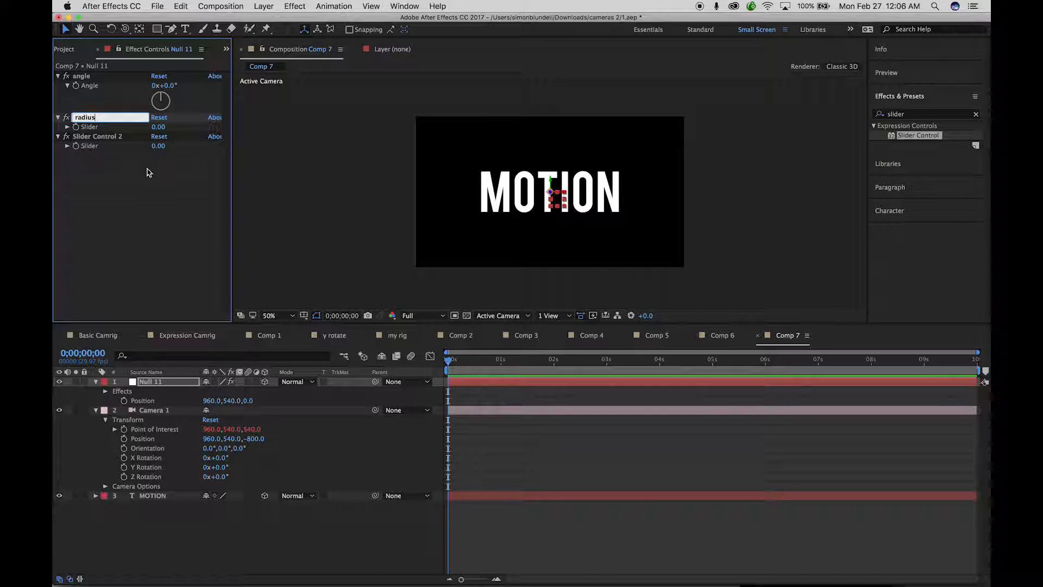
key("Return")
Step: Rename the null's second slider effect to "y" and widen the effect controls area
left_click(112, 137)
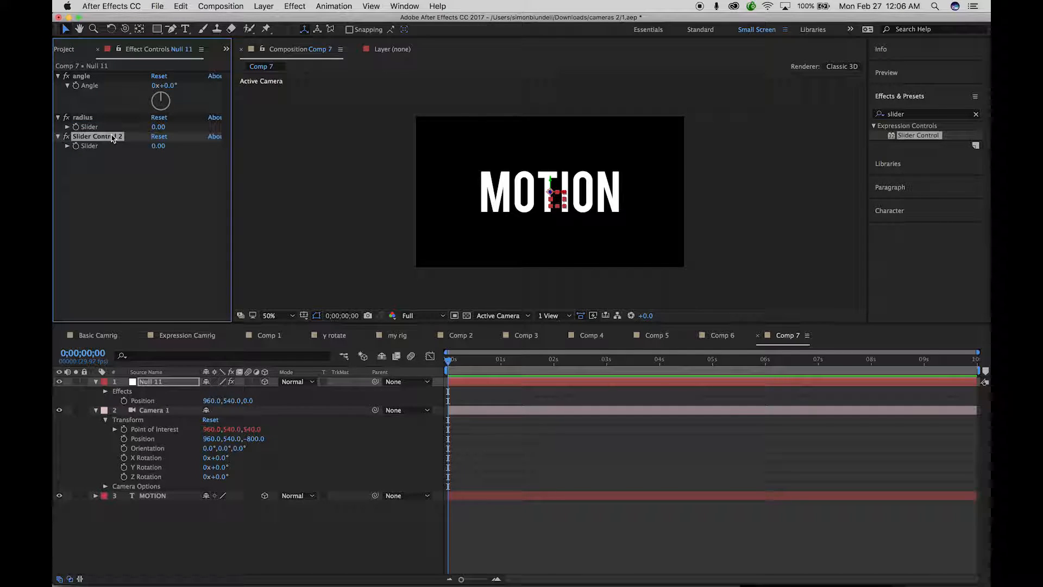
key("Return")
type("y")
key("Return")
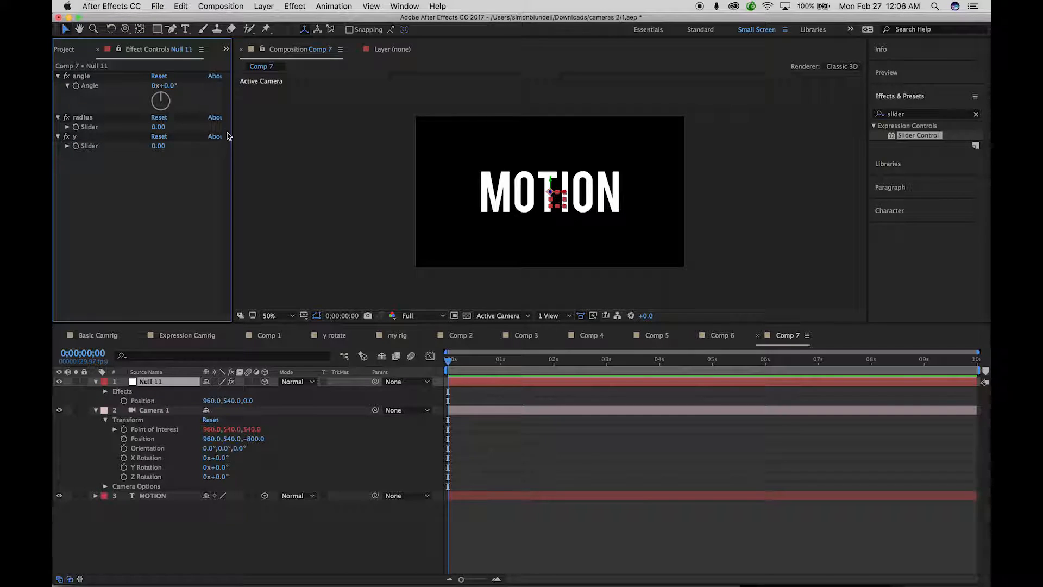
left_click_drag(232, 135, 253, 136)
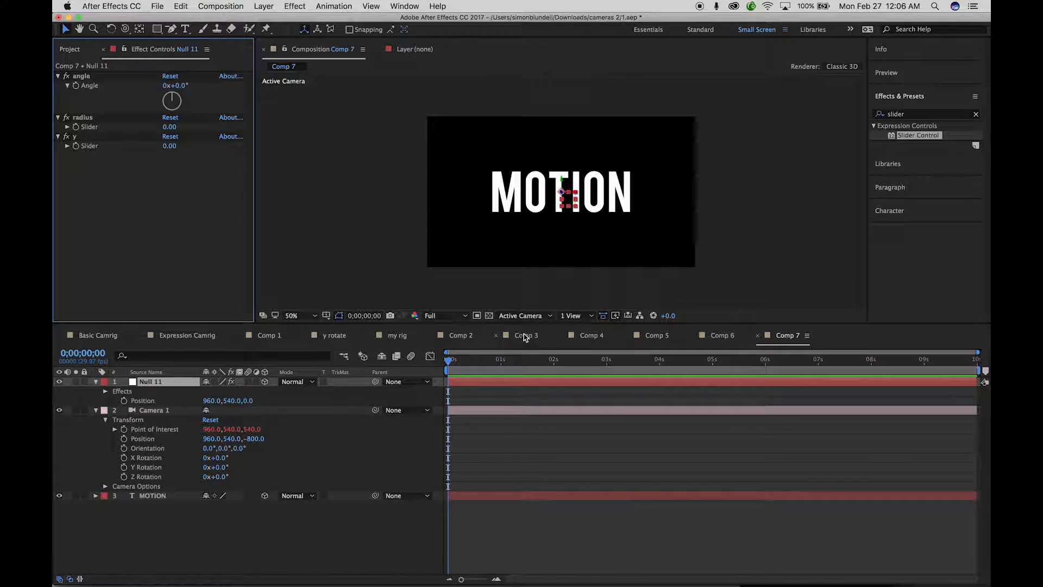
Step: Switch the composition's 3D view from Active Camera to Custom View 3
left_click(586, 320)
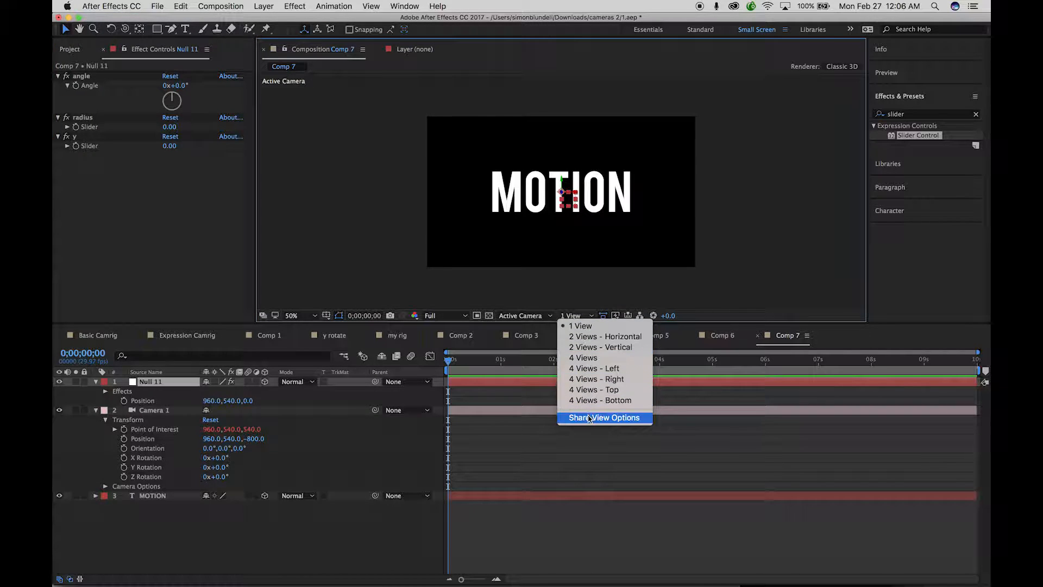
left_click(524, 316)
left_click(524, 316)
left_click(535, 452)
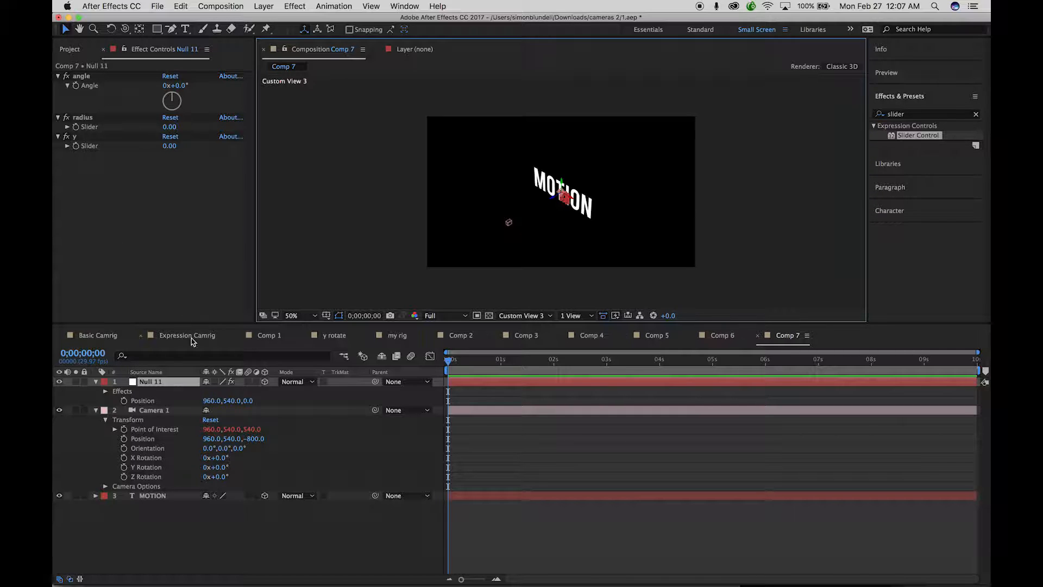
Step: Add an expression to Camera 1's Position and paste the camera position code from Notes, from the ang line through the final position line
left_click(123, 438, "alt")
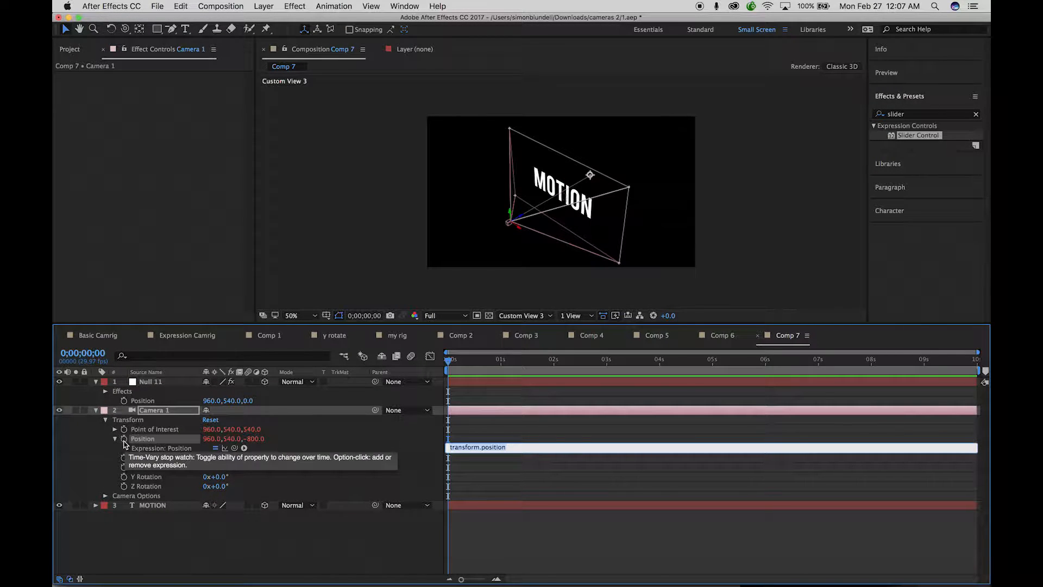
mouse_move(451, 570)
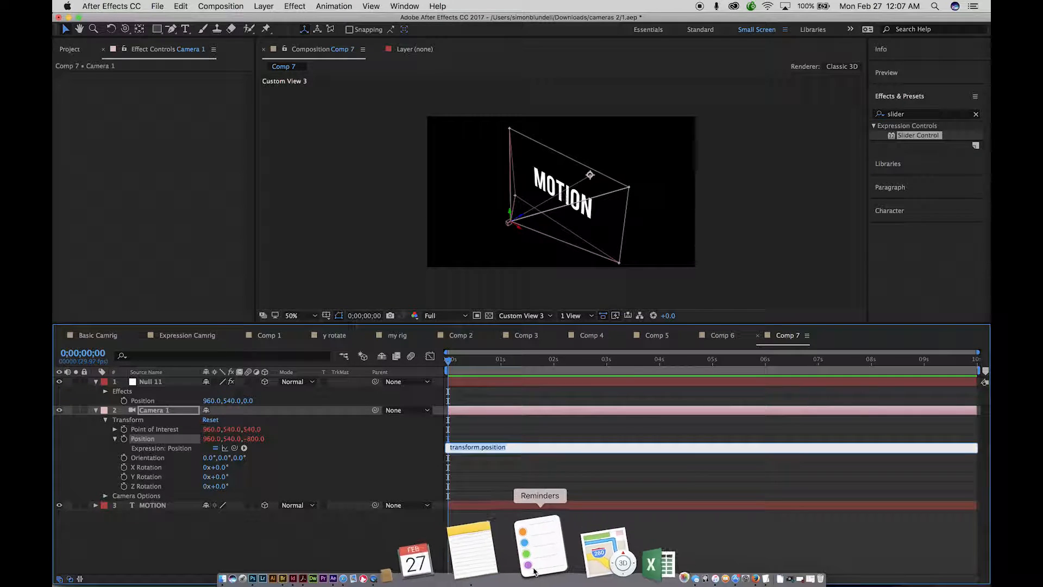
right_click(522, 542)
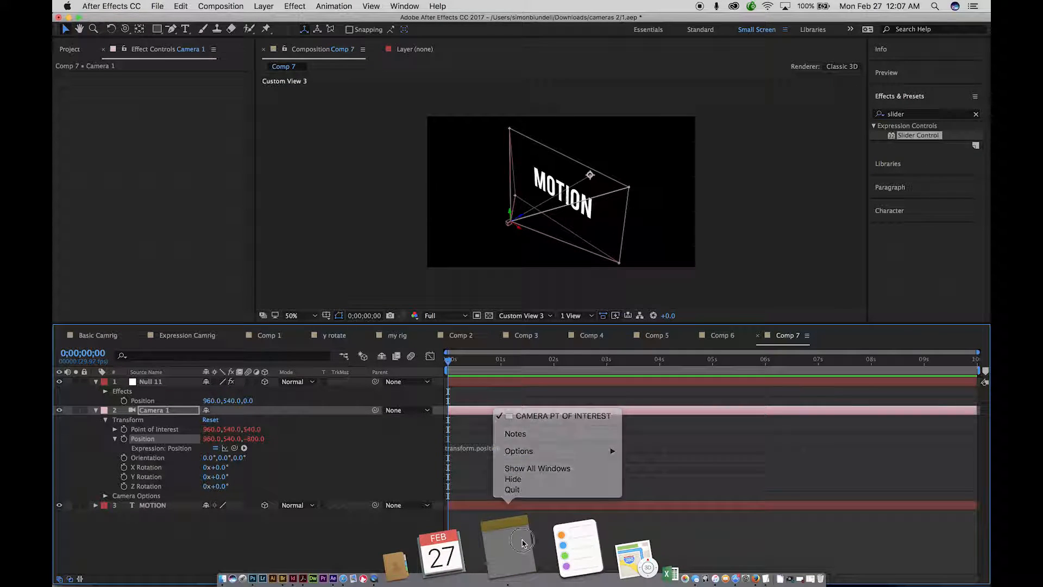
left_click(522, 542)
left_click_drag(700, 201, 588, 130)
left_click_drag(588, 114, 588, 114)
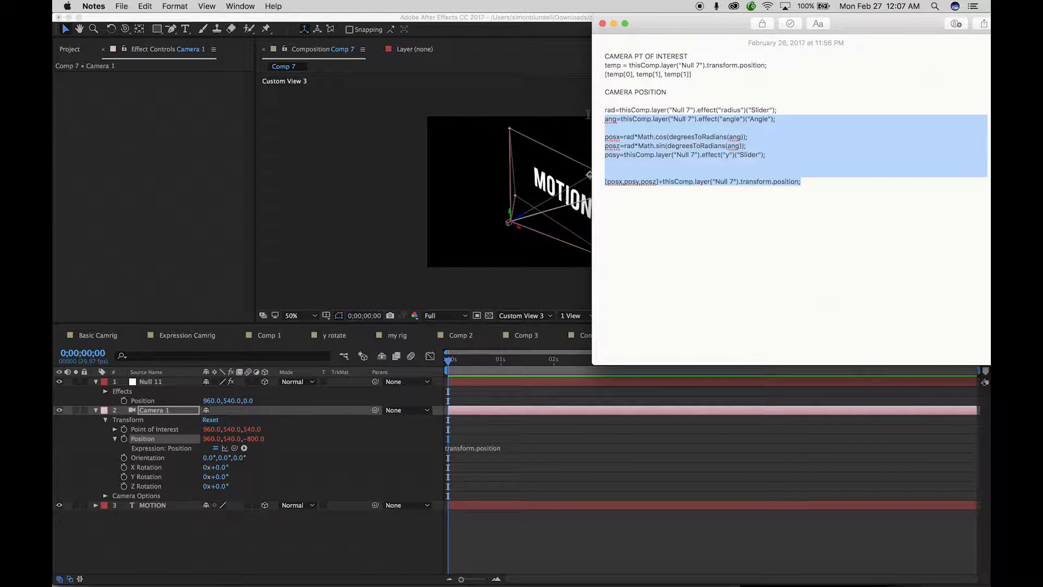
left_click(521, 472)
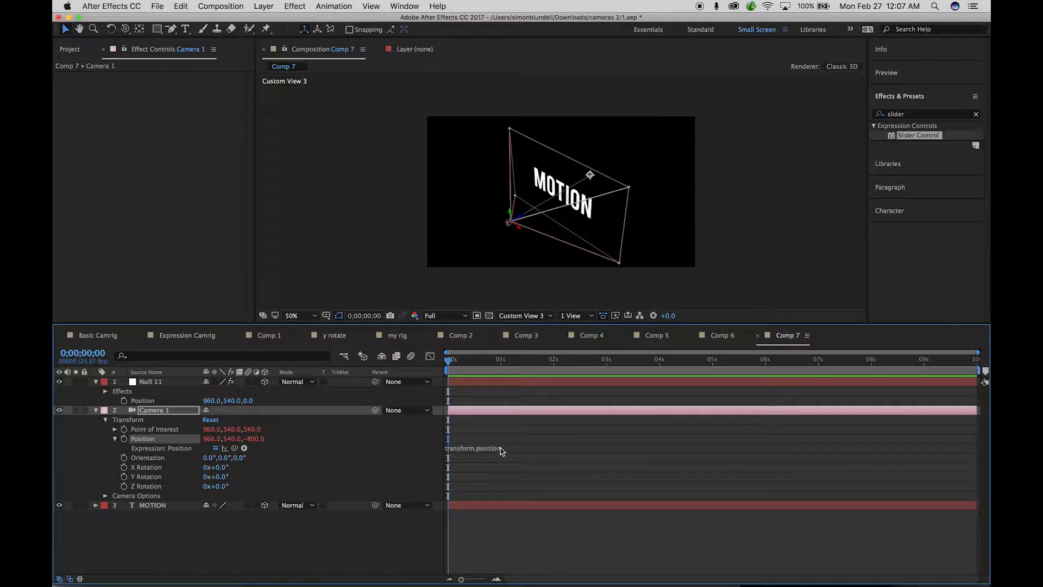
left_click(482, 449)
type("[posx,posy,posz]+thisComp.layer(\"Null 7\").transform.position;")
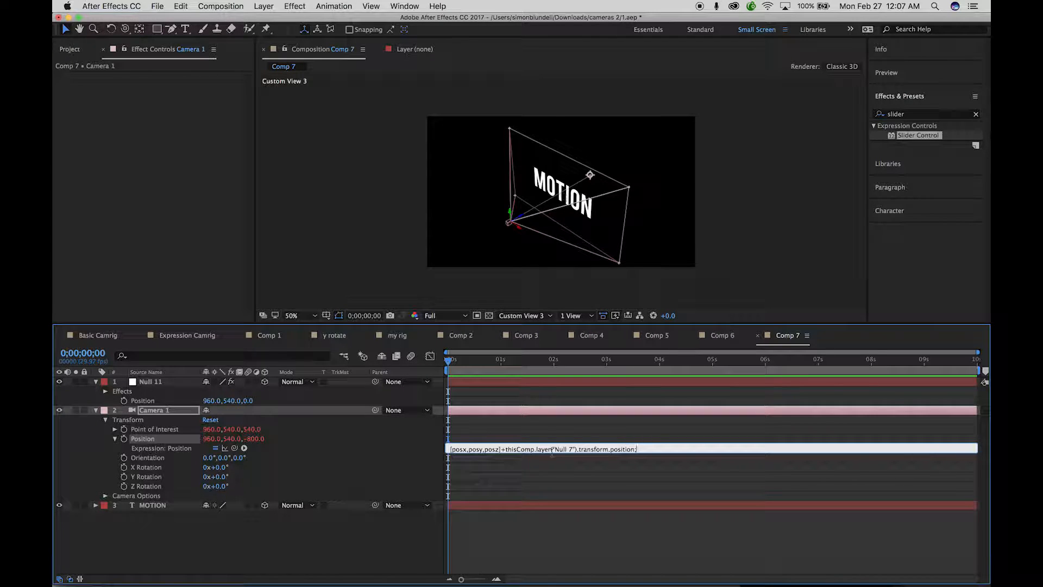
Step: Change the layer references in the ang, posy and final lines of the Position expression to "Null 11" and apply it
left_click(551, 451)
left_click_drag(552, 451, 660, 450)
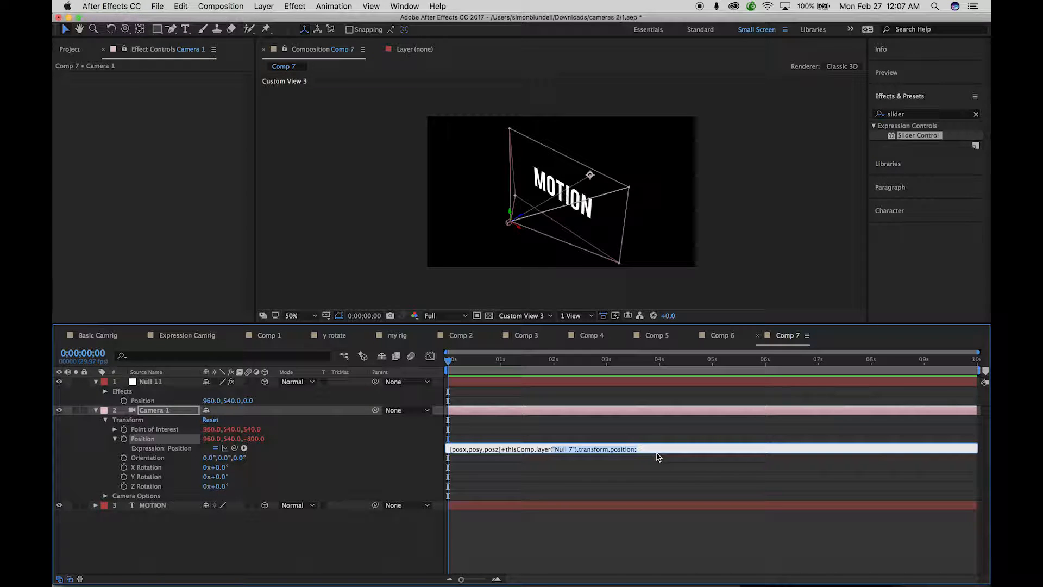
left_click(657, 452)
left_click_drag(573, 499, 568, 499)
type("11")
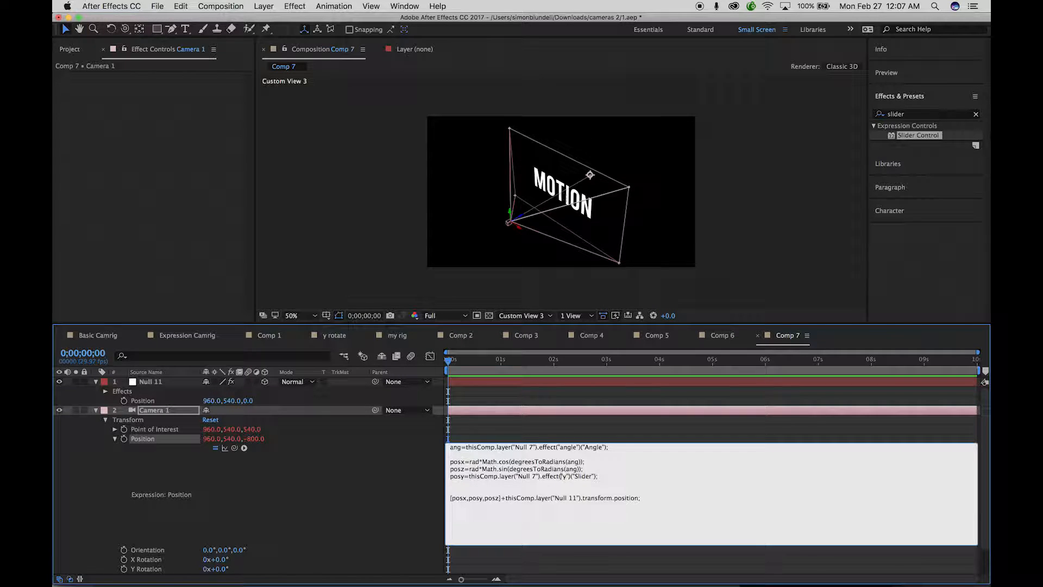
double_click(534, 476)
type("11")
double_click(533, 447)
type("11")
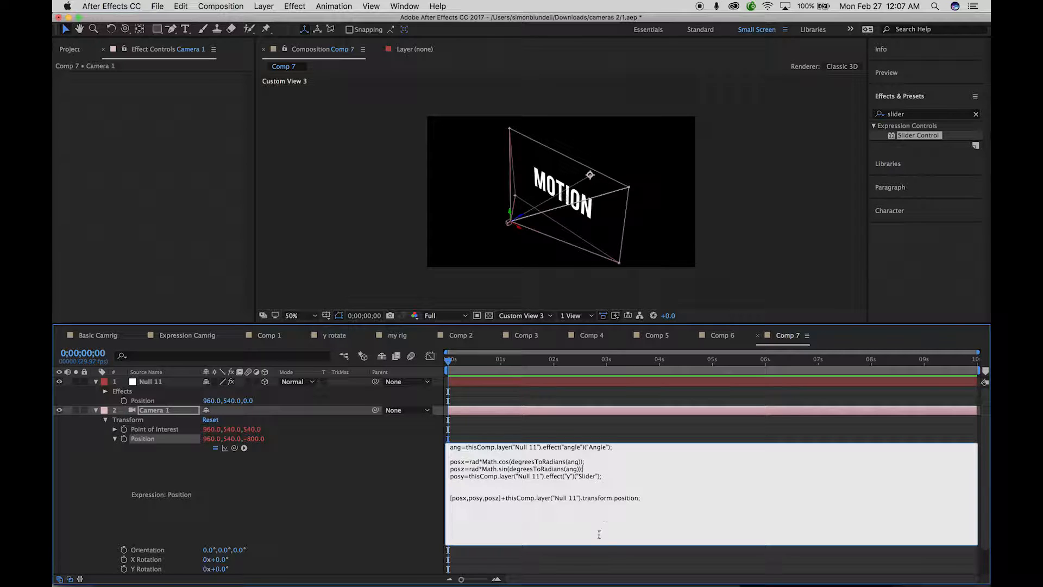
left_click(588, 554)
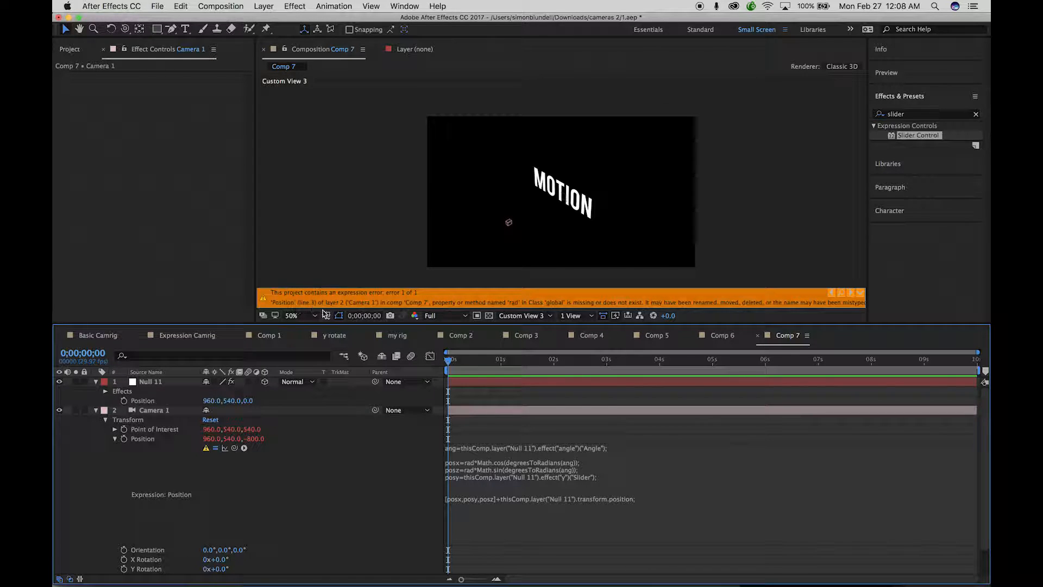
Step: Check the Position expression, then switch to Notes and copy the line rad=thisComp.layer("Null 7").effect("radius")("Slider");
left_click(496, 458)
left_click(499, 468)
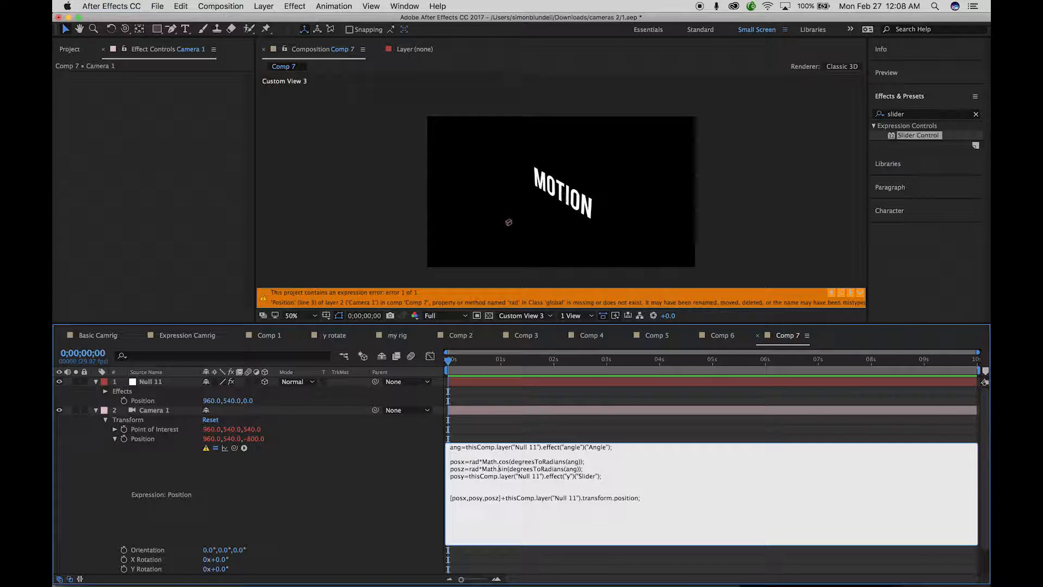
left_click(695, 525)
mouse_move(511, 584)
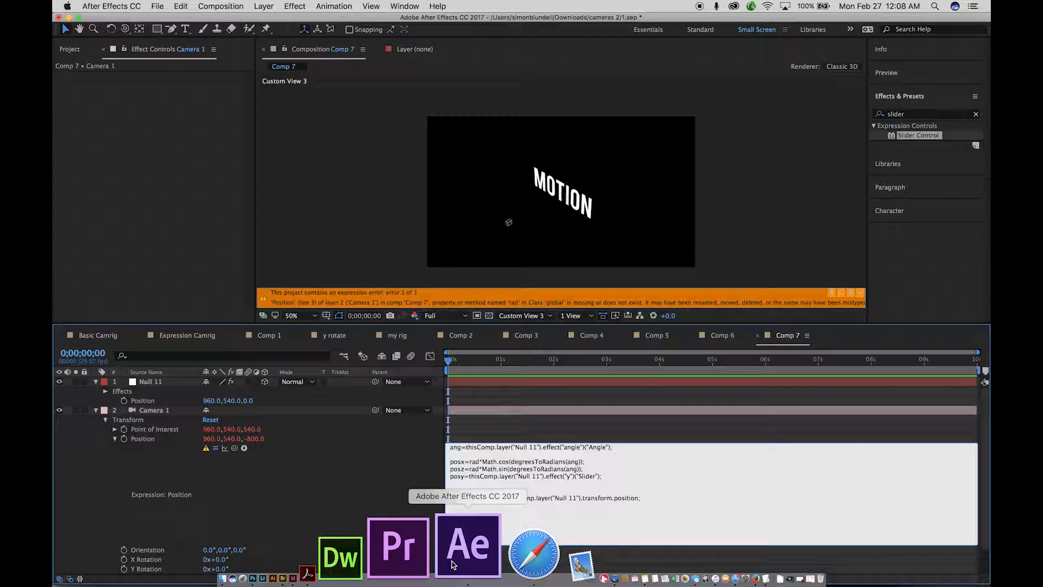
left_click(530, 565)
left_click(703, 229)
left_click_drag(605, 111, 781, 108)
key("super+c")
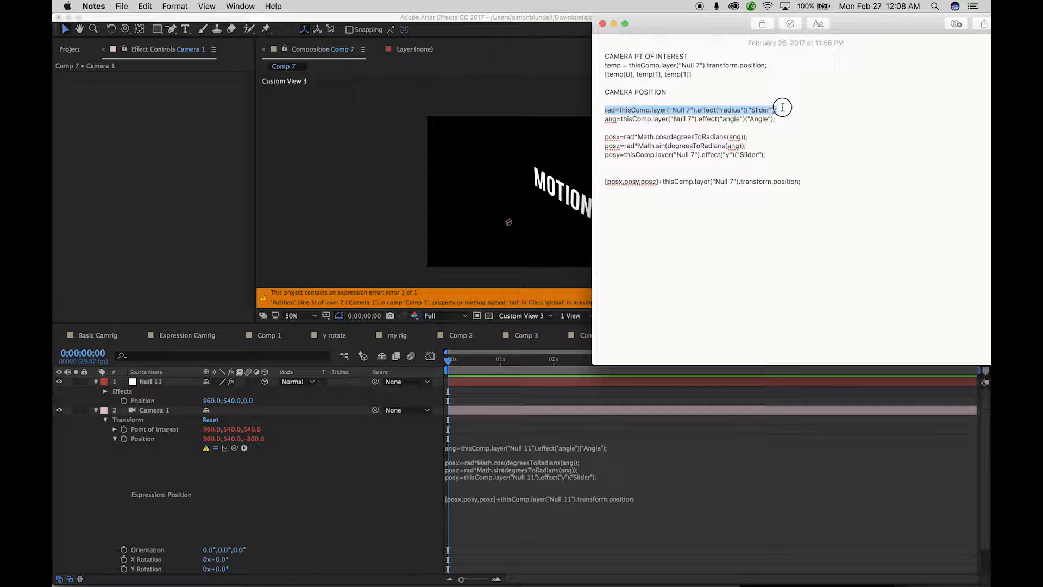
Step: Insert the copied rad line above the ang line in the camera's Position expression and point it to "Null 11"
left_click(457, 454)
left_click(460, 451)
key("Left")
key("super+v")
key("Return")
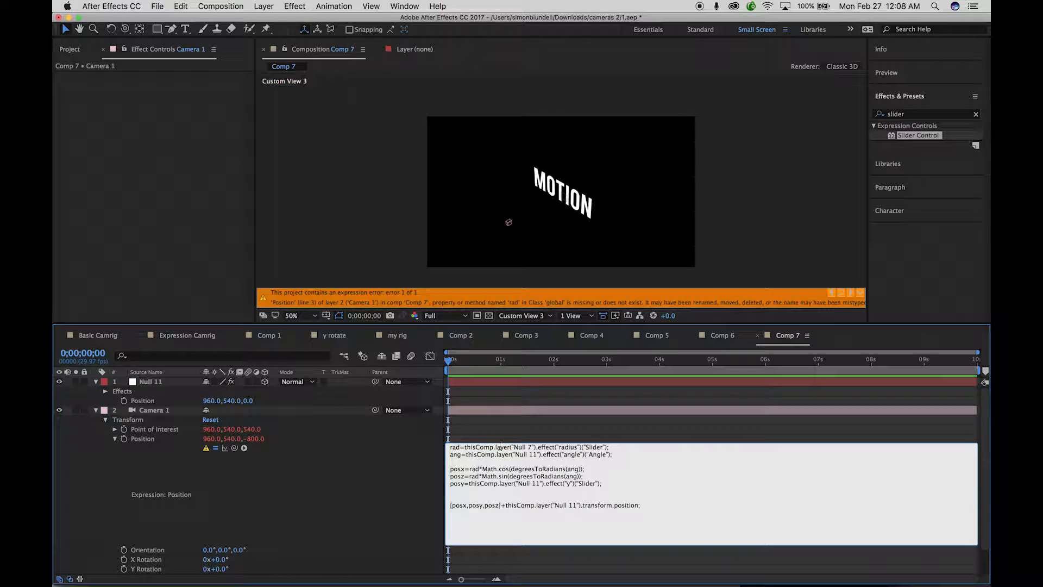
double_click(529, 447)
type("11")
left_click(635, 499)
left_click(545, 563)
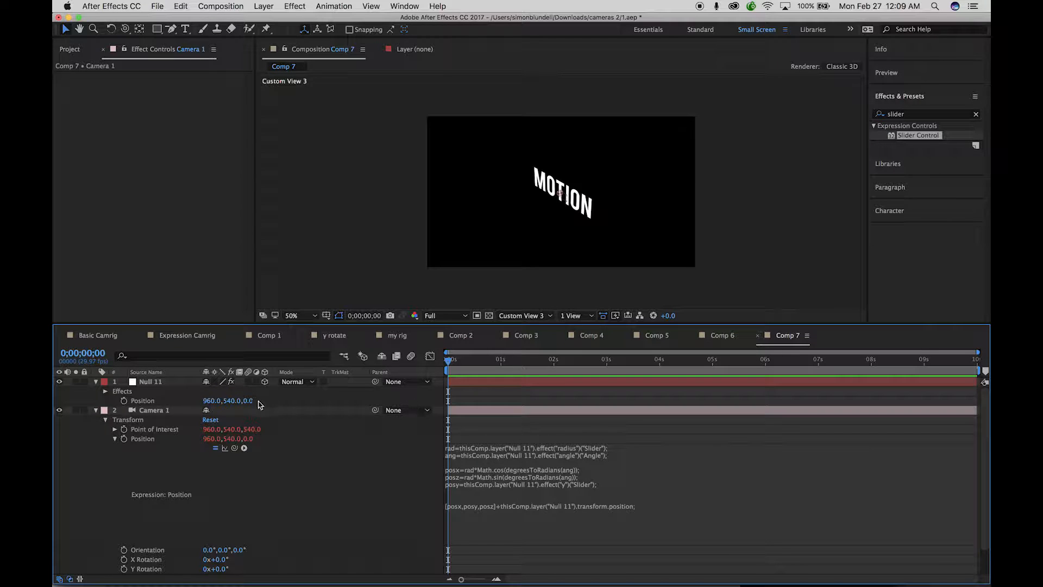
Step: Try out the rig in Custom View 3 by setting the null's angle to -89°, radius to 641 and y to -155
left_click(158, 383)
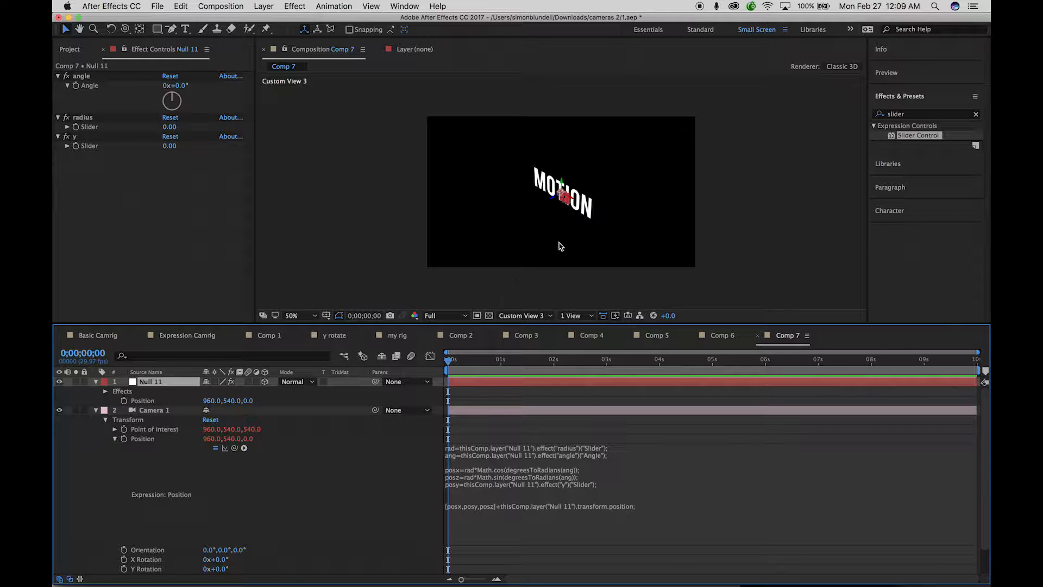
key("period")
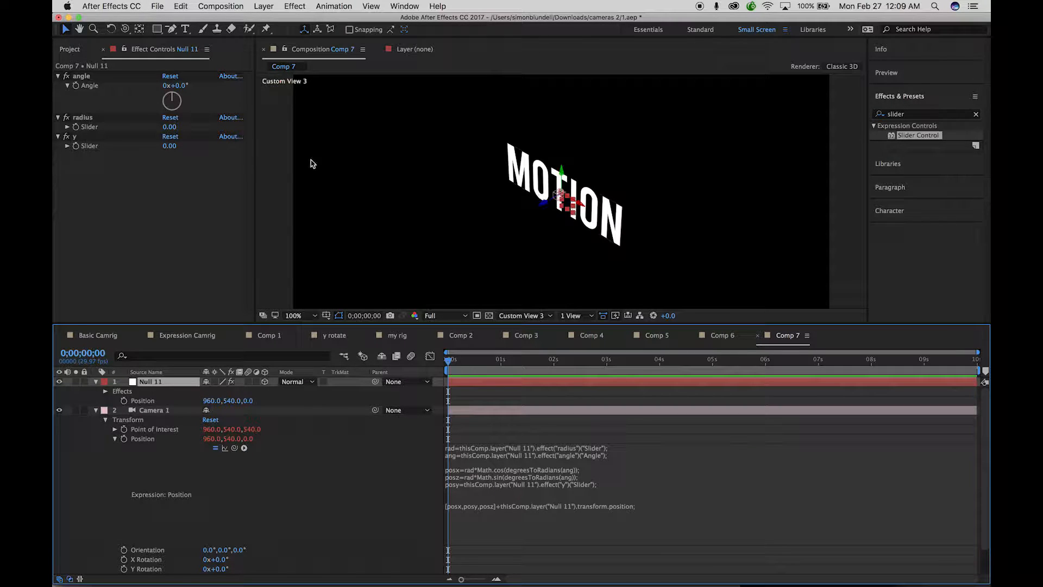
left_click_drag(171, 99, 574, 99)
mouse_move(179, 102)
left_mouse_down()
mouse_move(163, 103)
mouse_move(209, 74)
mouse_move(252, 86)
mouse_move(221, 155)
mouse_move(145, 99)
mouse_move(178, 82)
mouse_move(159, 111)
mouse_move(193, 86)
mouse_move(172, 87)
mouse_move(160, 104)
left_mouse_up()
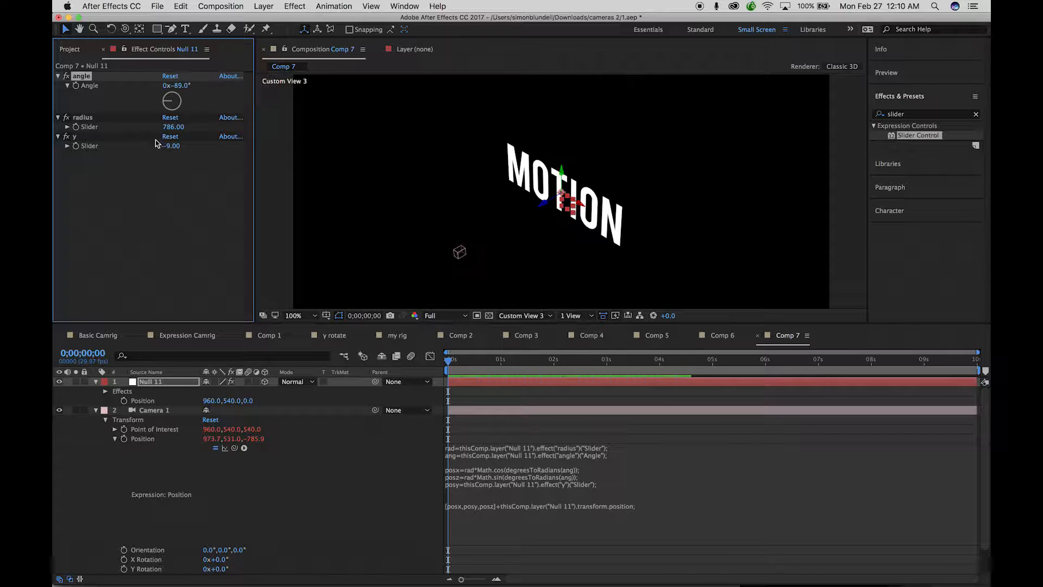
left_click_drag(173, 133, 243, 124)
left_click_drag(173, 145, 269, 159)
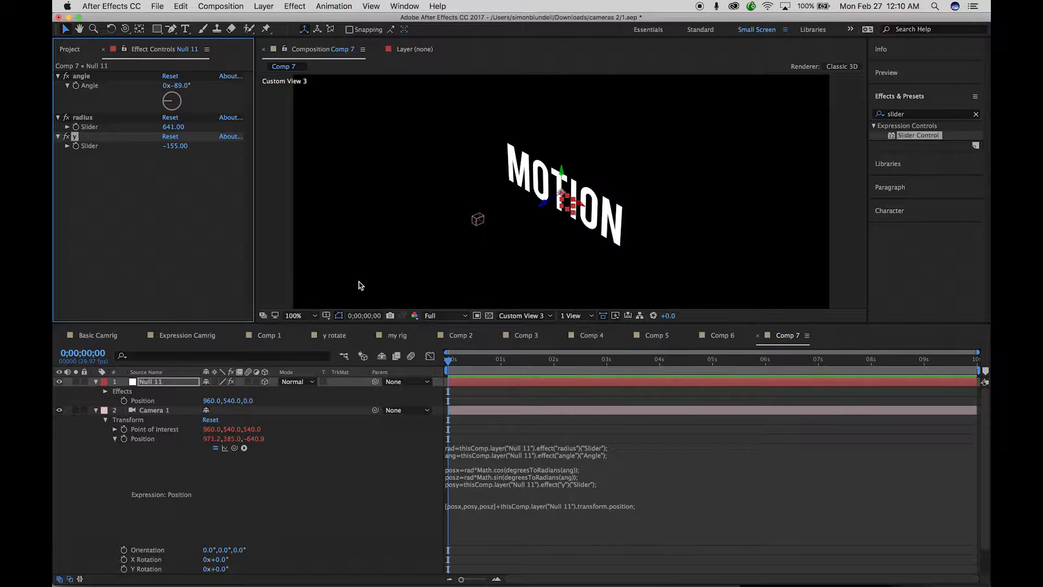
Step: Switch the view to Active Camera and adjust the null's angle to -92°, radius to 929 and y to -90
left_click(576, 316)
left_click(540, 316)
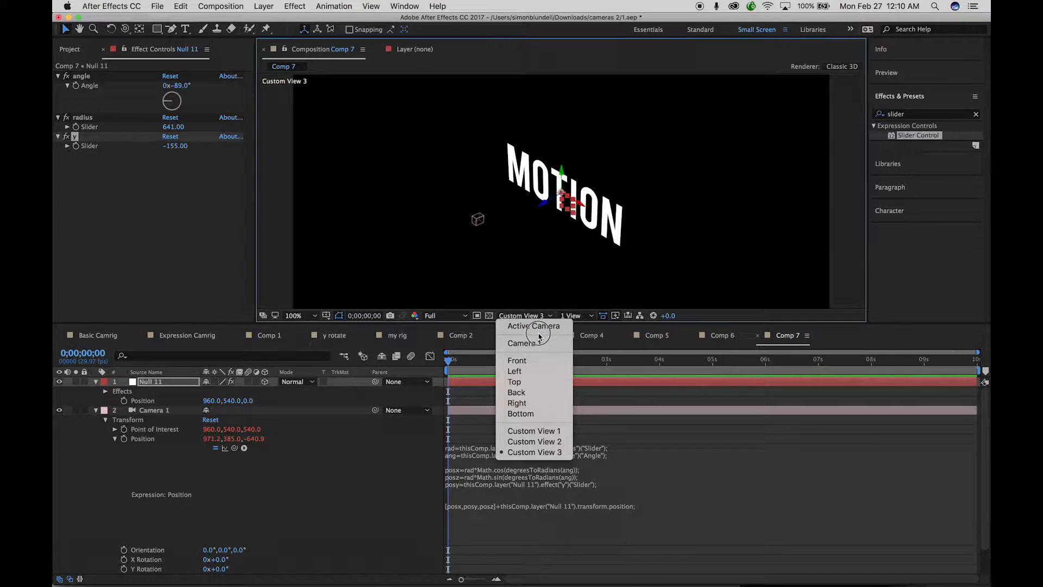
left_click(533, 325)
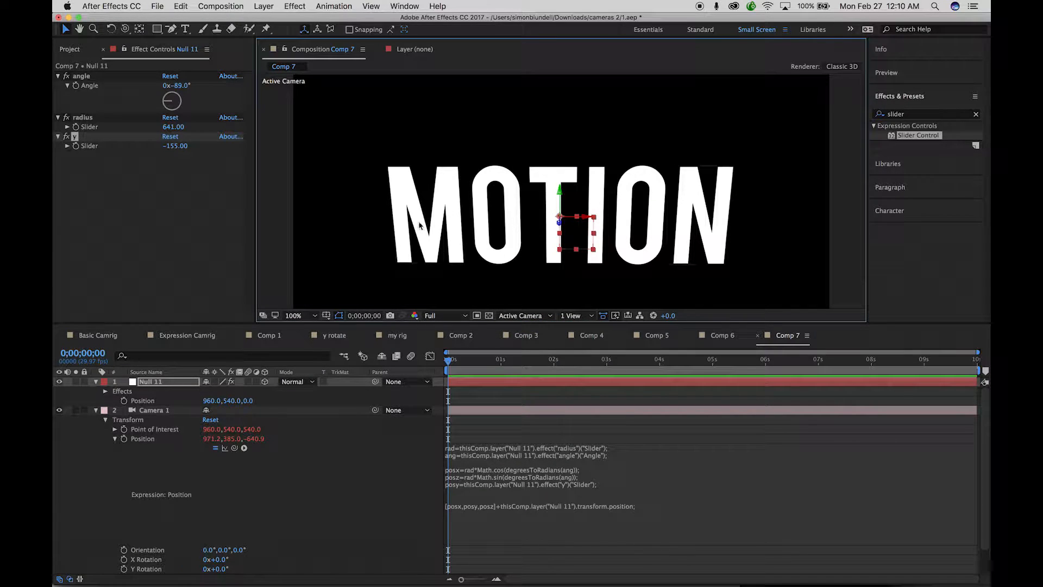
left_click_drag(169, 99, 214, 151)
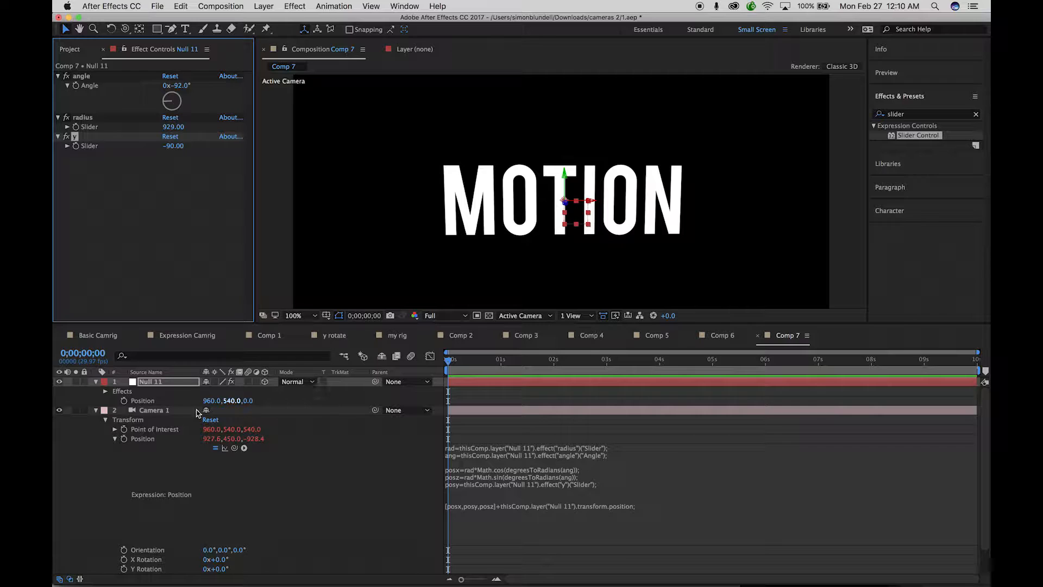
Step: Collapse the camera layer's properties and expand the null's angle, radius and y effects in the timeline
left_click(96, 410)
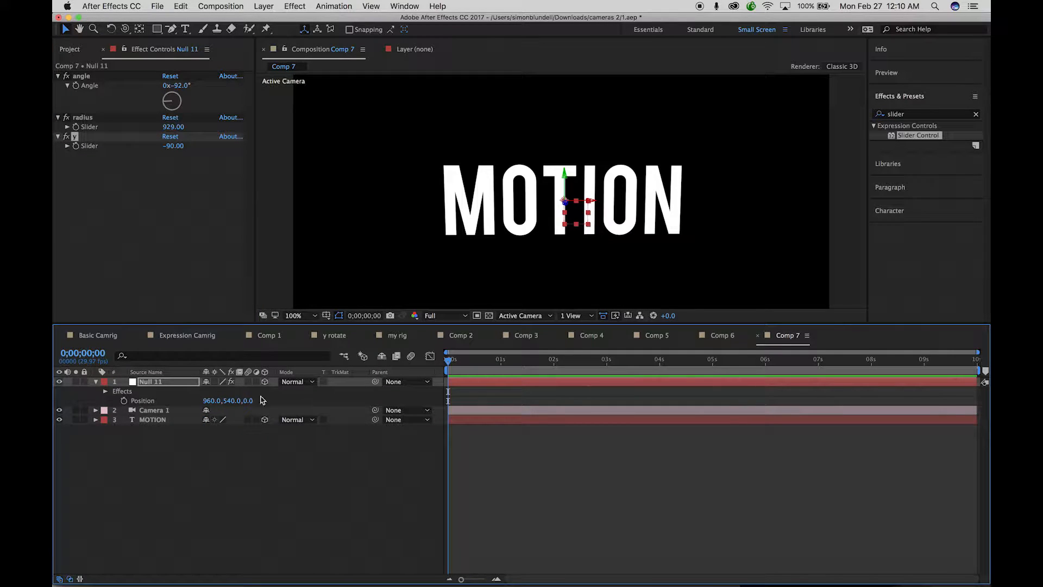
left_click(114, 397)
left_click(106, 392)
left_click(106, 391)
left_click(106, 391)
left_click(115, 401)
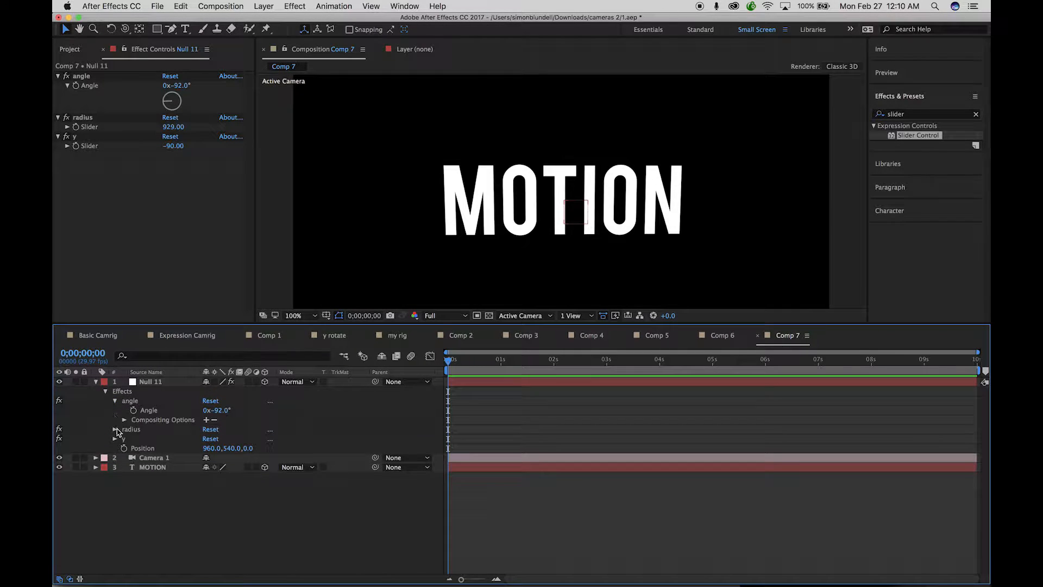
left_click(115, 429)
left_click(115, 458)
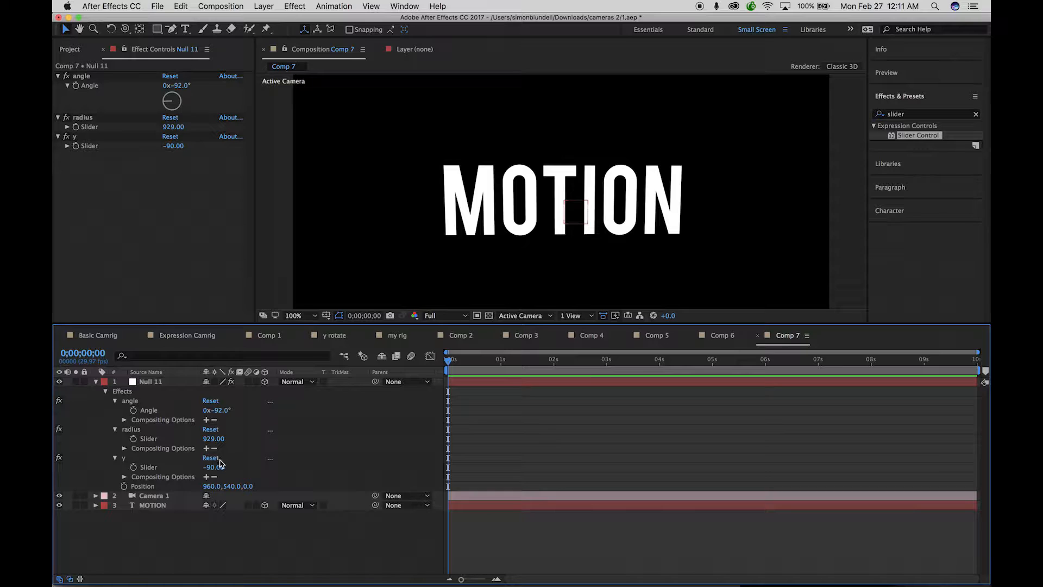
Step: Set keyframes for the null's angle, radius and y values at 0;00;00;29, then return the playhead to 0;00;00;00
left_click_drag(450, 366, 500, 365)
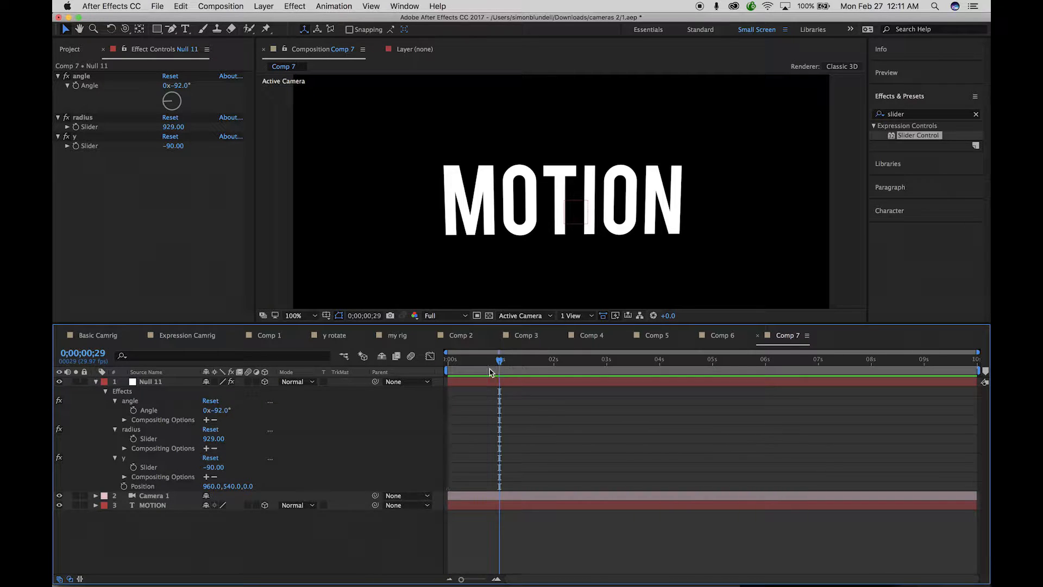
left_click(134, 410)
left_click(133, 438)
left_click(133, 467)
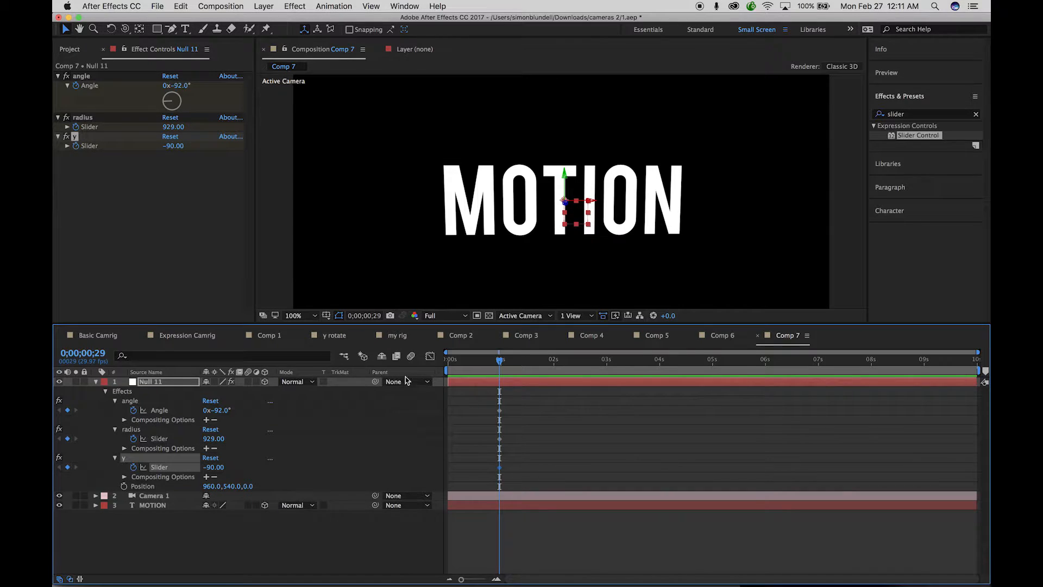
left_click_drag(496, 364, 403, 359)
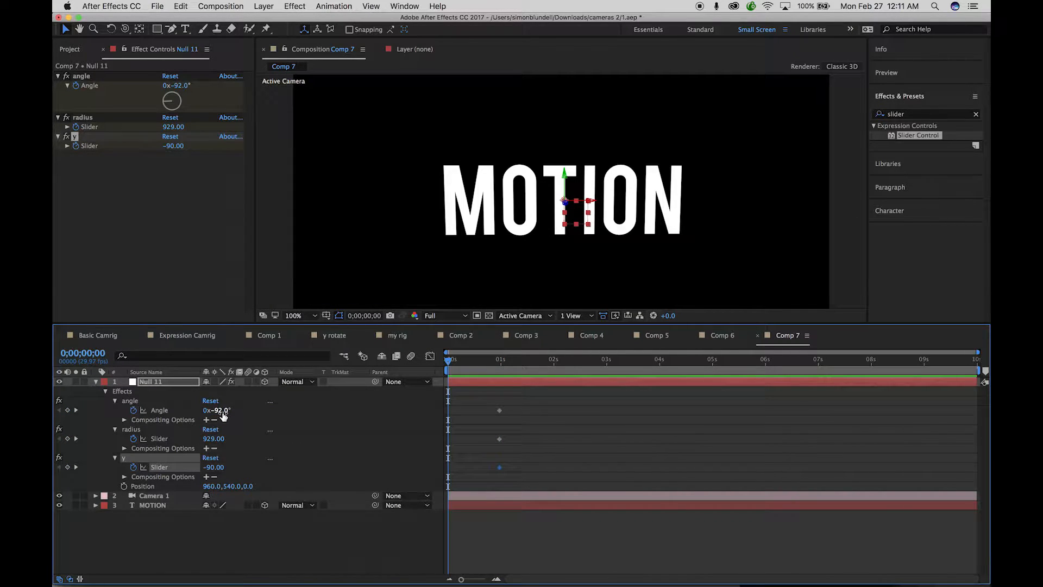
Step: At 0;00;00;00, set the null's angle to -1°, radius to 387 and y to 47 as the camera's starting keyframes
left_click_drag(221, 415, 274, 415)
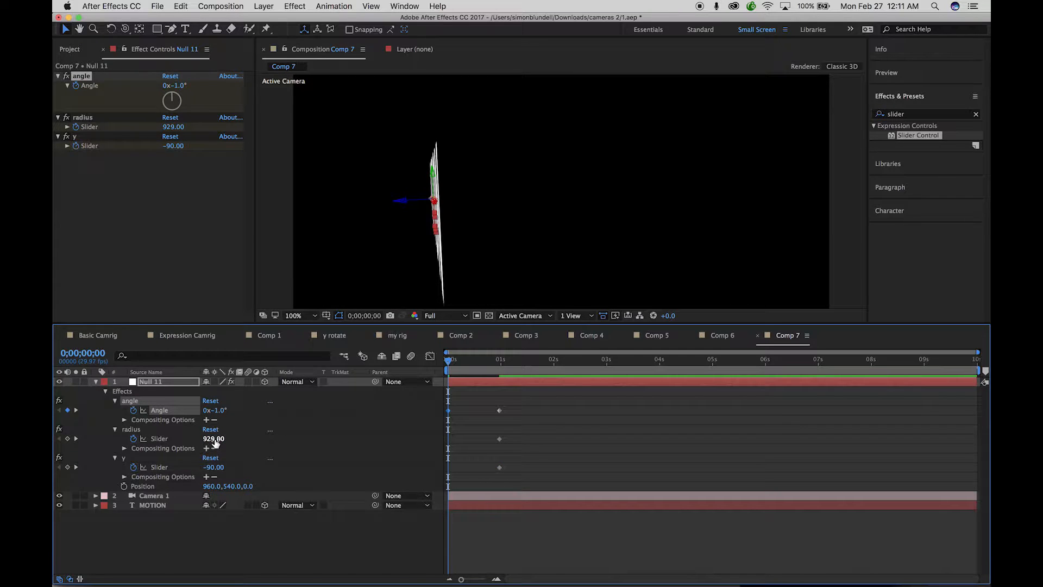
left_click_drag(213, 438, 60, 449)
left_click_drag(206, 440, 134, 438)
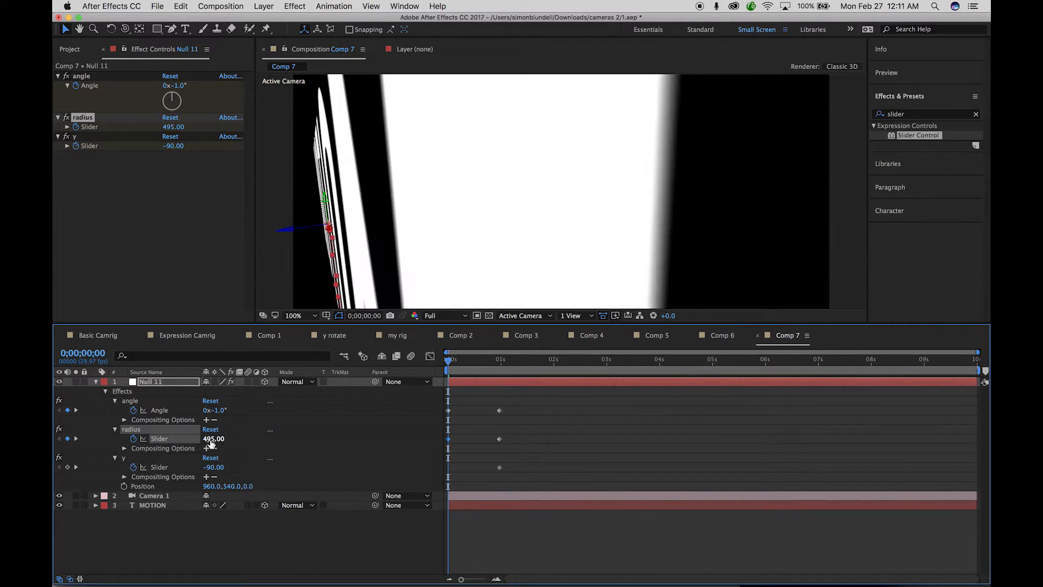
left_click_drag(215, 441, 154, 438)
left_click_drag(212, 471, 288, 473)
Step: Preview the camera animation from the start of the composition, then stop playback
left_click_drag(445, 360, 423, 367)
key("space")
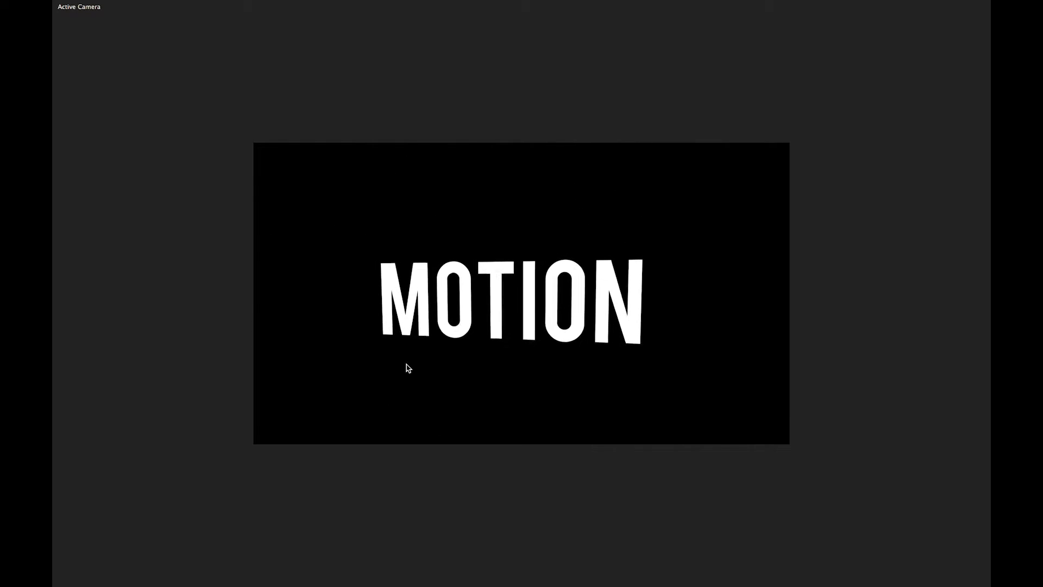
key("space")
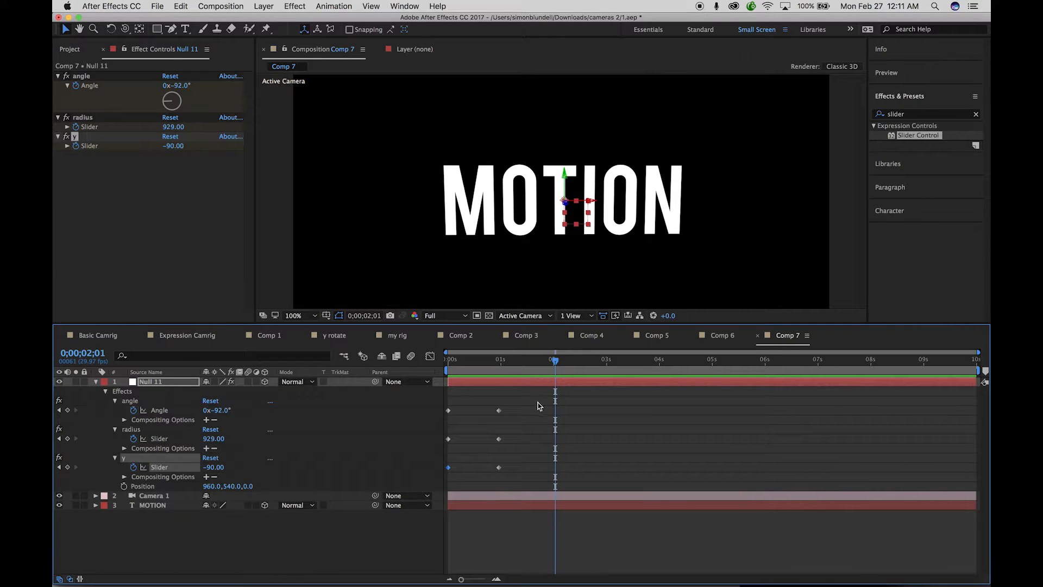
Step: Apply Easy Ease to all angle, radius and y keyframes, and shorten the work area to end just after one second
left_click_drag(538, 404, 442, 487)
key("F9")
left_click_drag(555, 357, 429, 369)
left_click_drag(978, 370, 507, 368)
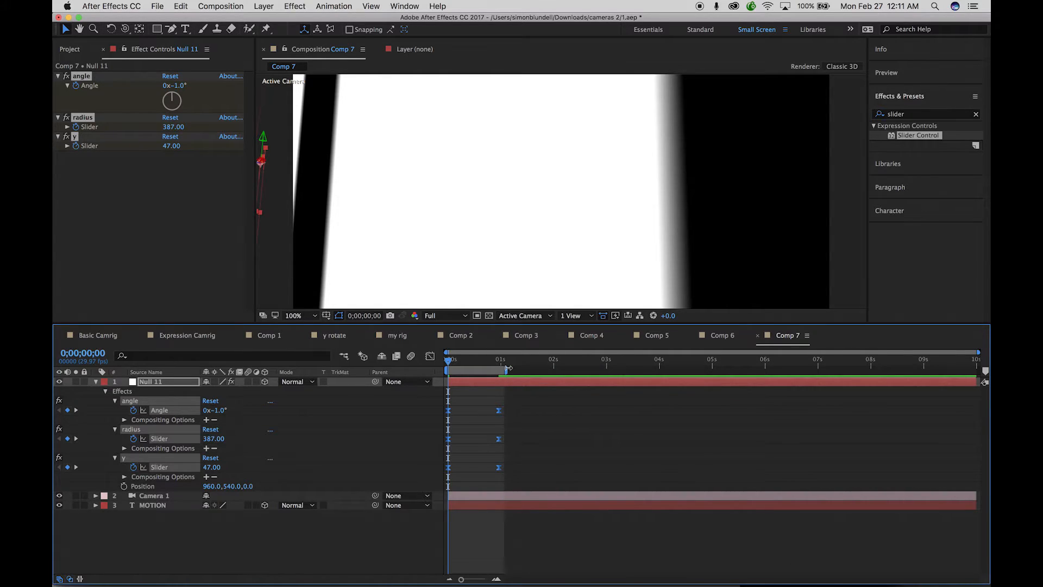
Step: Preview the eased camera move within the work area, then scrub back to 0;00;00;19 to inspect the text mid-move
key("space")
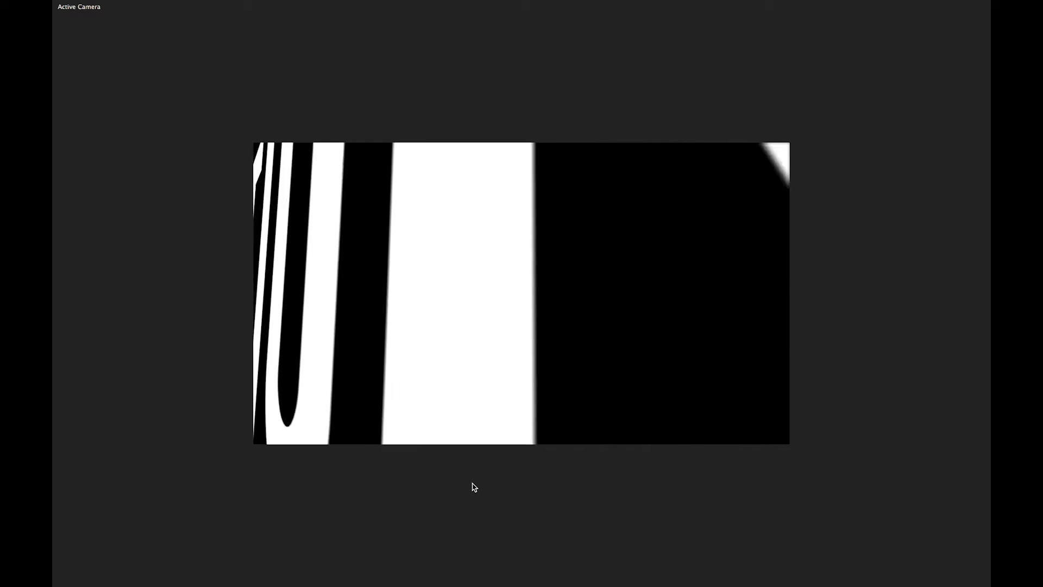
key("space")
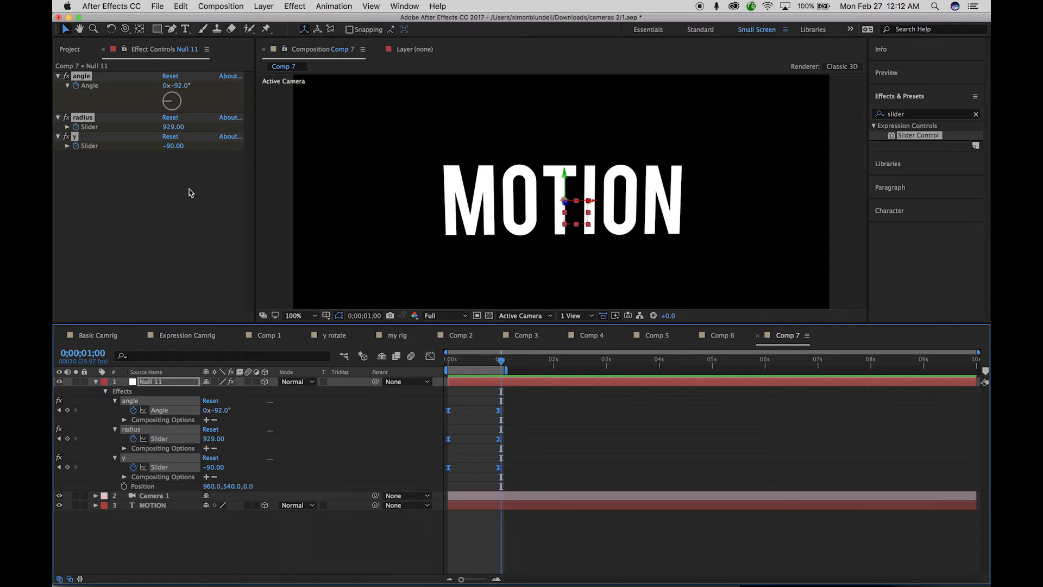
mouse_move(496, 355)
left_mouse_down()
mouse_move(424, 357)
mouse_move(507, 357)
mouse_move(410, 356)
mouse_move(484, 360)
left_mouse_up()
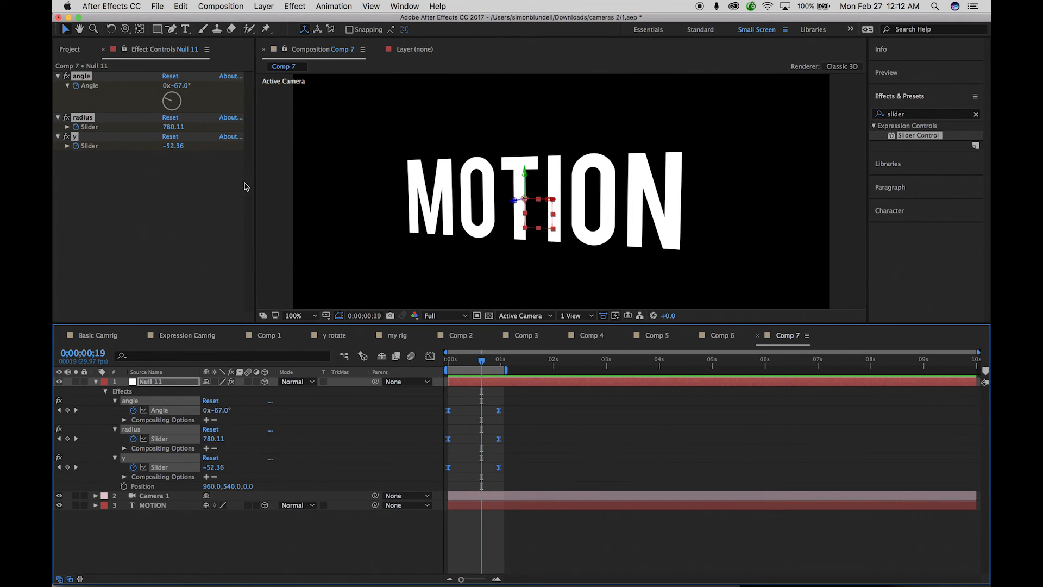